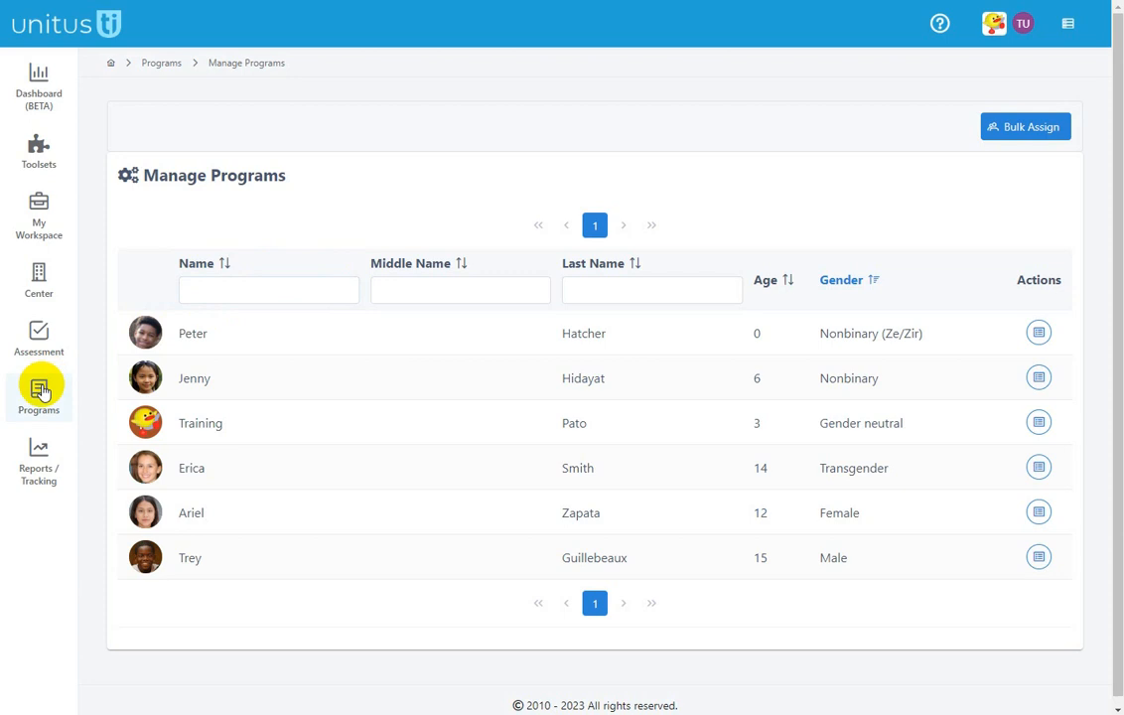
Step: Open the Manage Programs page
{"action": "mouse_move", "coordinate": [70, 397]}
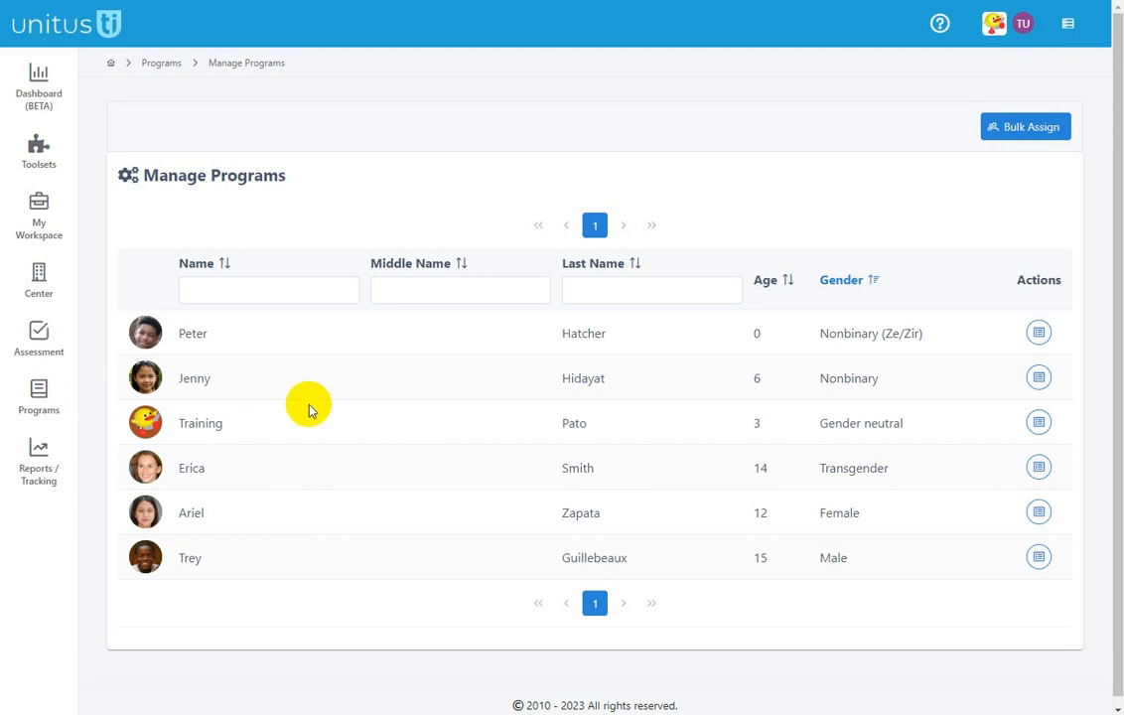
{"action": "left_click", "coordinate": [47, 410]}
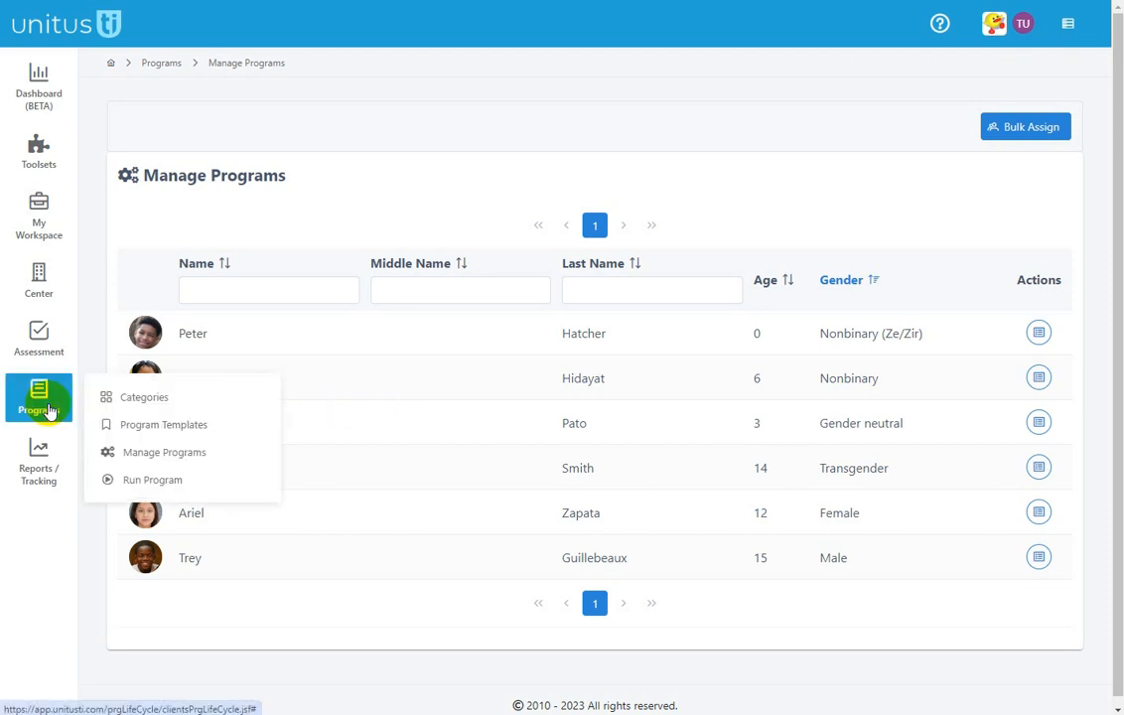
{"action": "left_click", "coordinate": [220, 455]}
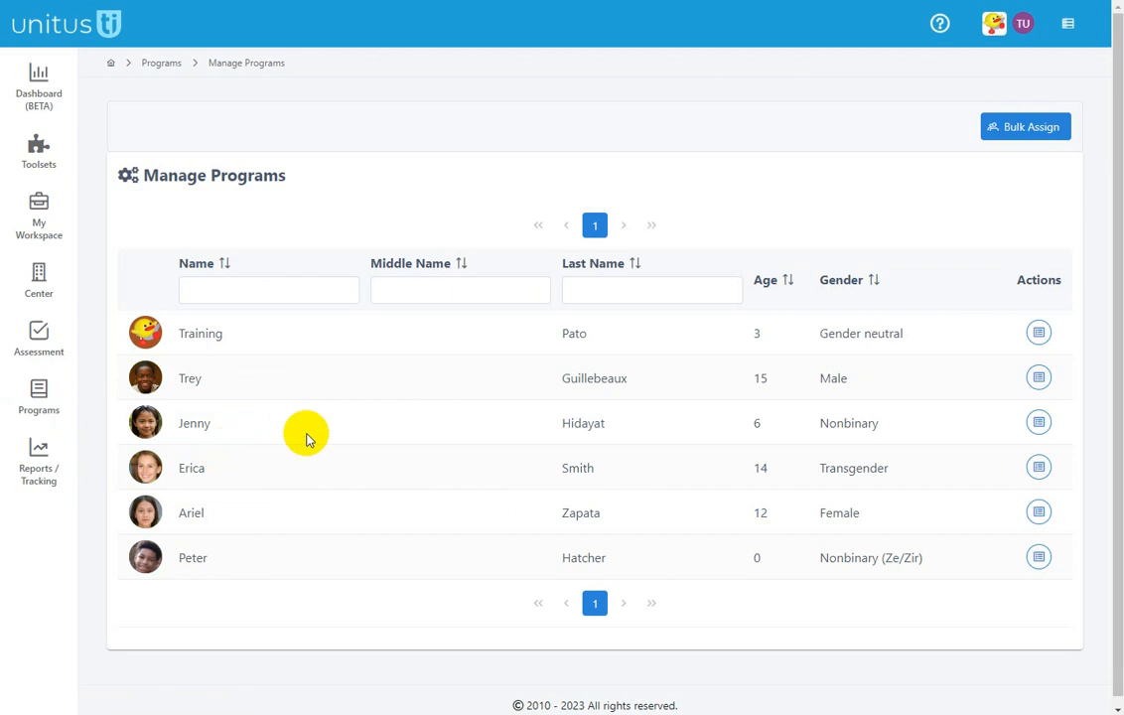
{"action": "left_click", "coordinate": [313, 289]}
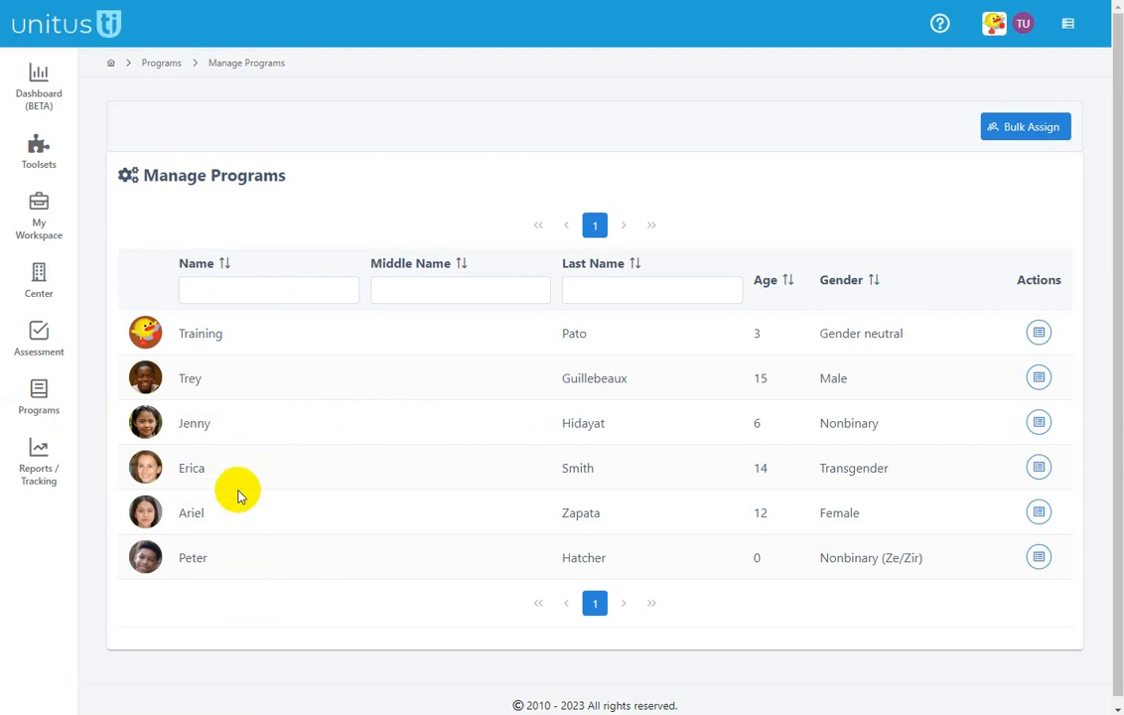
{"action": "left_click", "coordinate": [40, 274]}
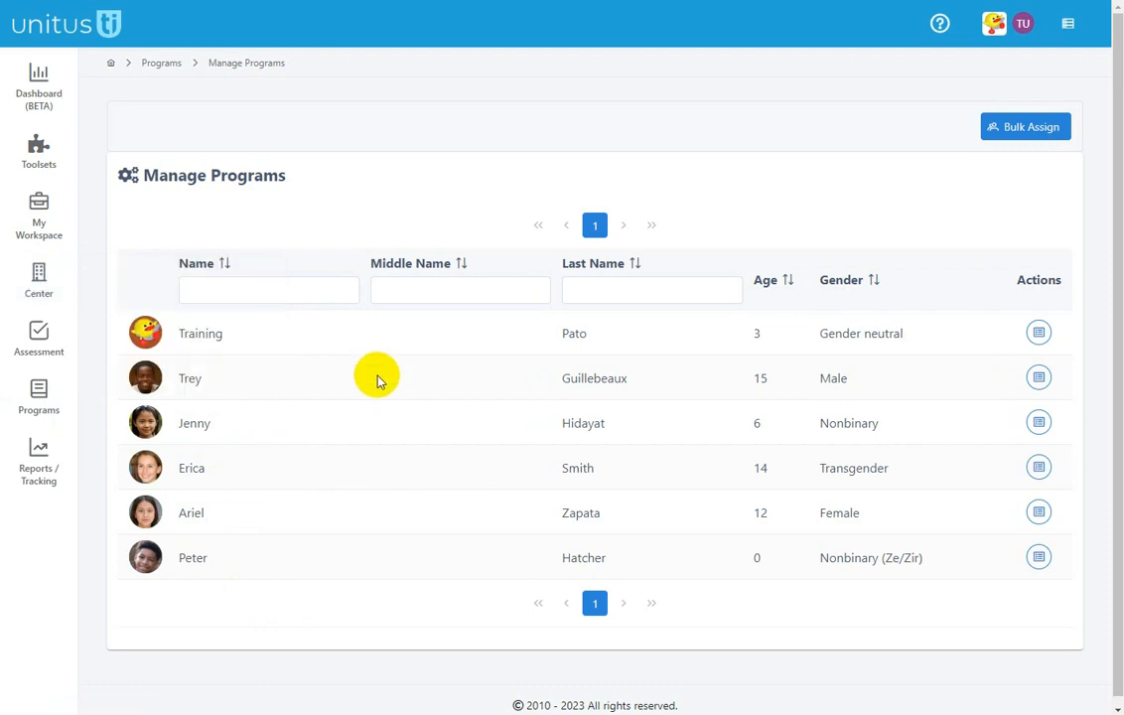
Step: Filter the client list by the first name of the 15-year-old client, and clear the filter again
{"action": "left_click", "coordinate": [252, 291]}
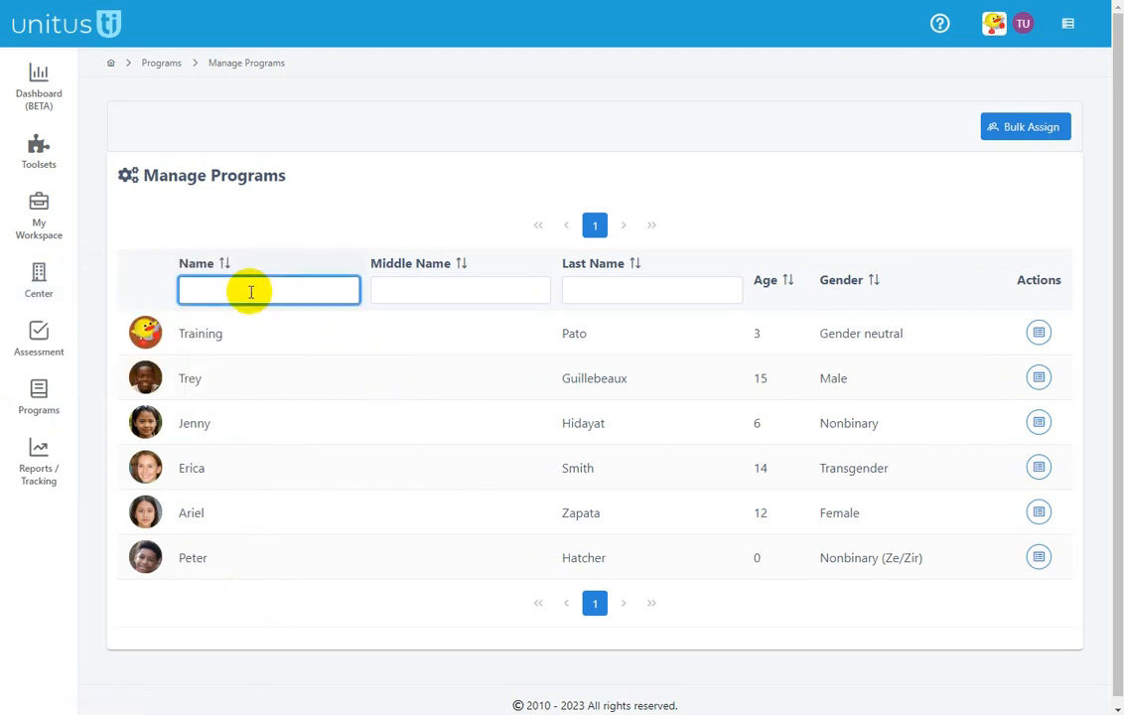
{"action": "type", "text": "trey"}
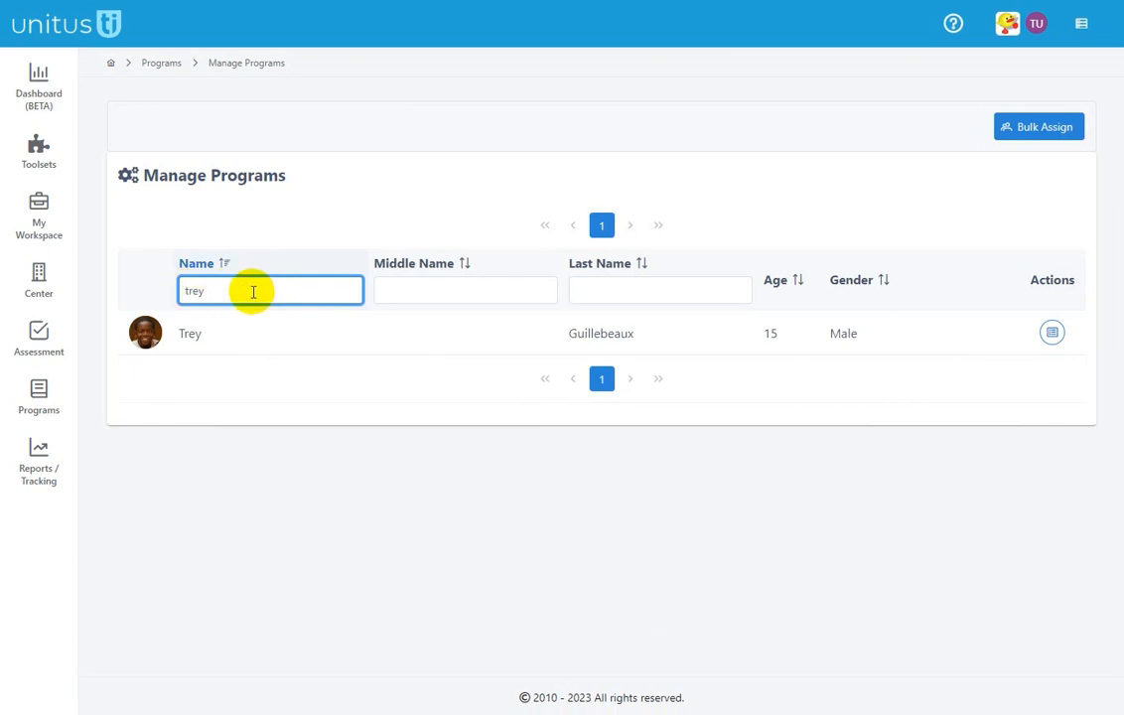
{"action": "key", "text": "BackSpace"}
{"action": "key", "text": "BackSpace"}
{"action": "key", "text": "BackSpace"}
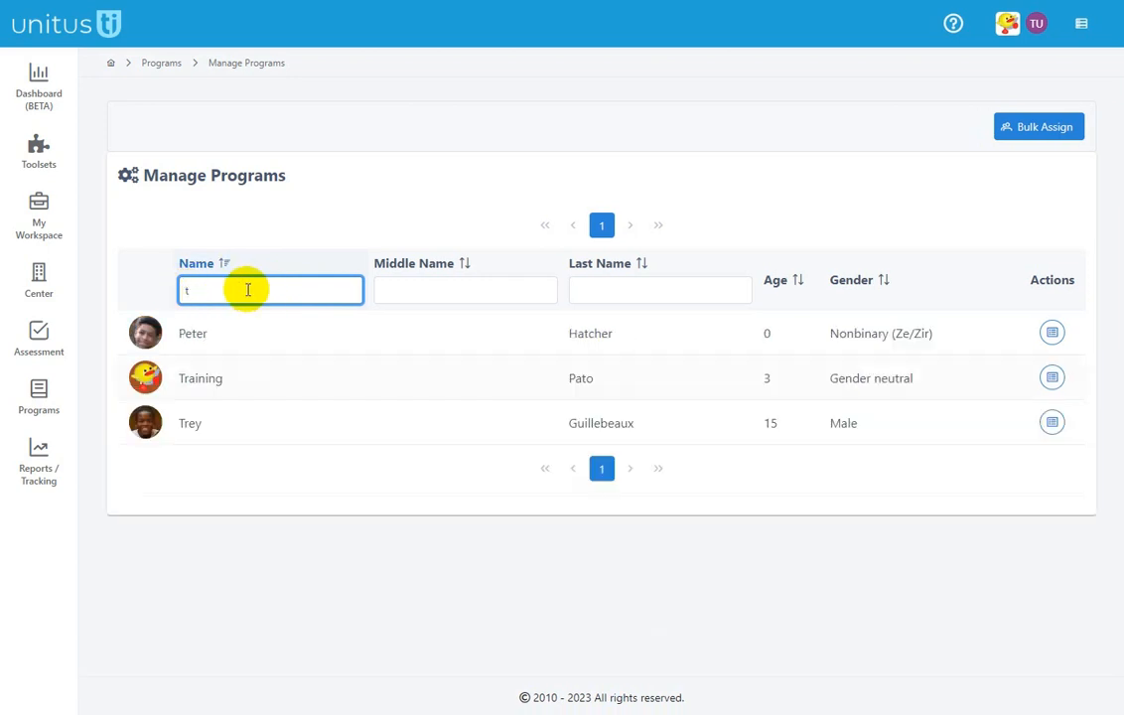
{"action": "key", "text": "BackSpace"}
Step: Sort the client list by name, by middle name and by last name in turn
{"action": "left_click", "coordinate": [224, 264]}
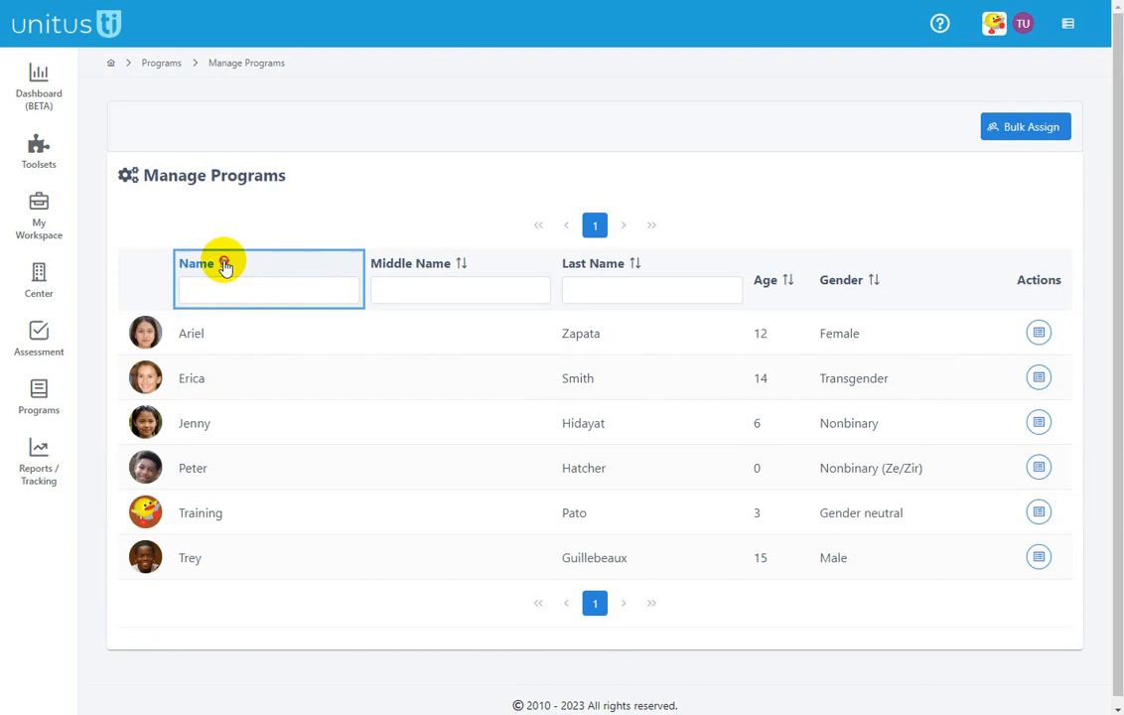
{"action": "left_click", "coordinate": [461, 263]}
{"action": "left_click", "coordinate": [641, 264]}
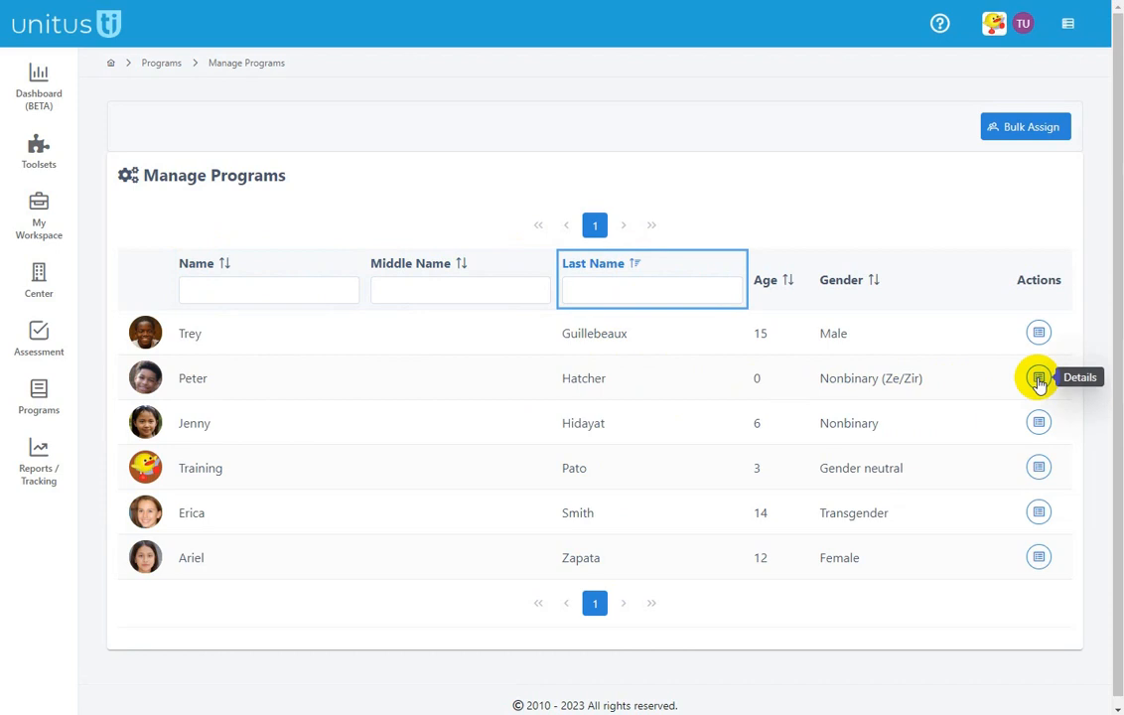
Step: View the program details and add options of the client aged 0, and return to the client list
{"action": "left_click", "coordinate": [1039, 378]}
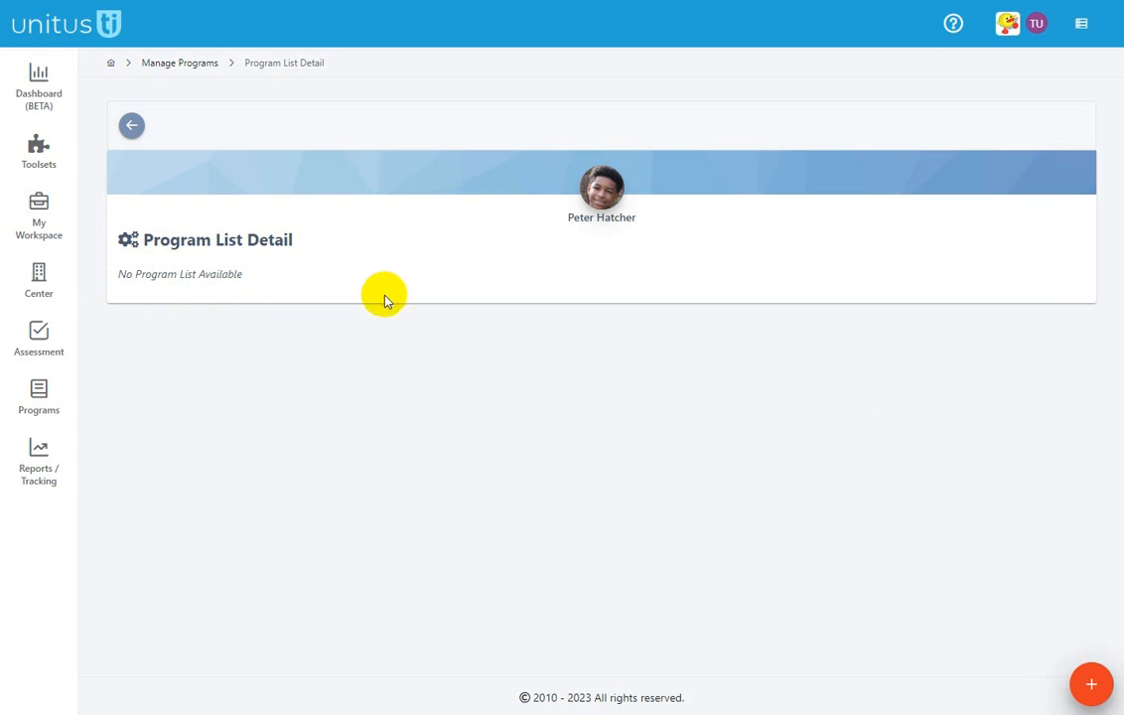
{"action": "left_click", "coordinate": [1094, 695]}
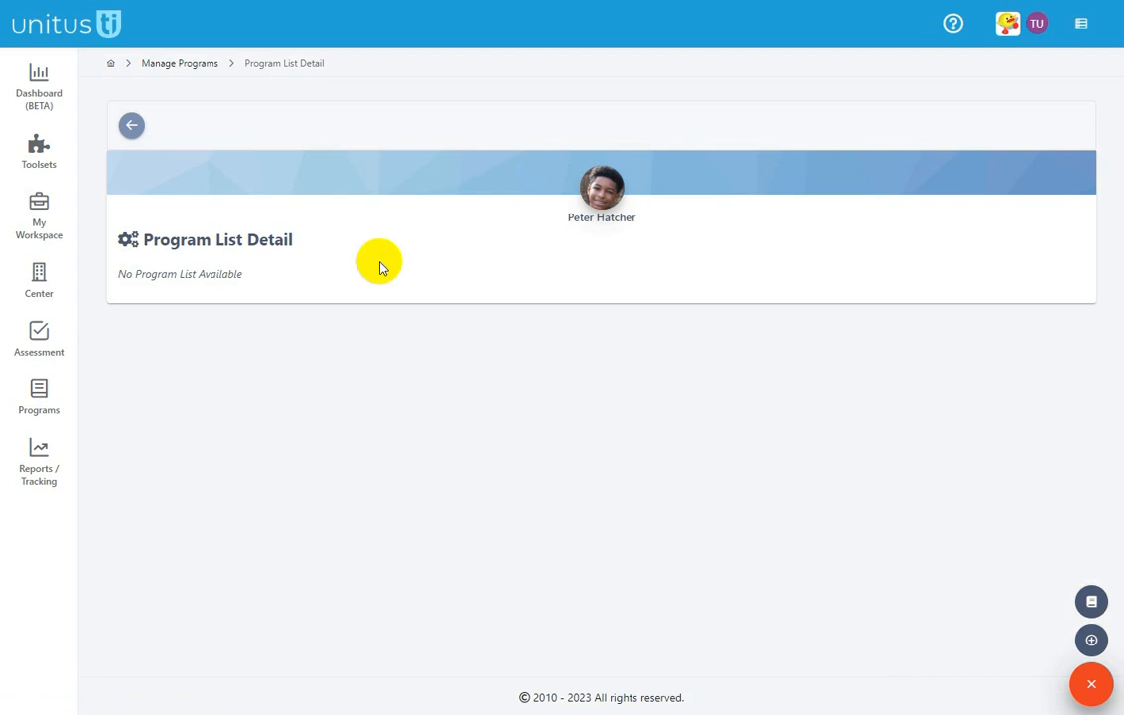
{"action": "left_click", "coordinate": [131, 125]}
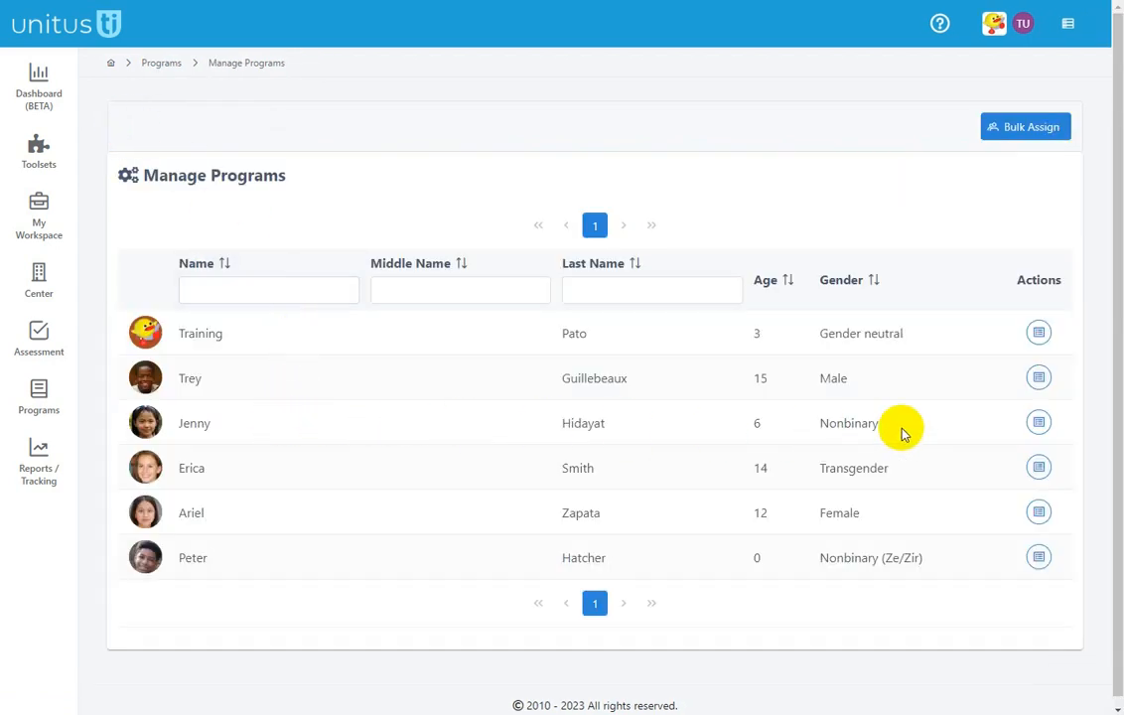
Step: Open the program details of the 6-year-old client and view the Music Therapy and ASCEND lists
{"action": "left_click", "coordinate": [1039, 424]}
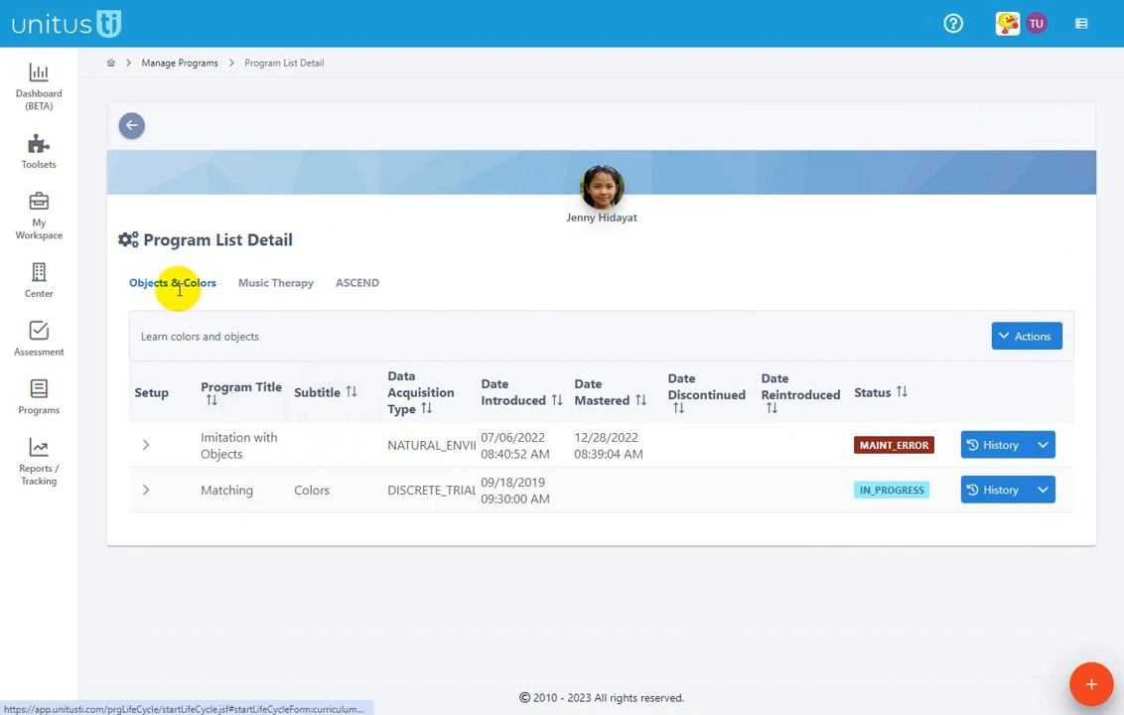
{"action": "left_click", "coordinate": [274, 288]}
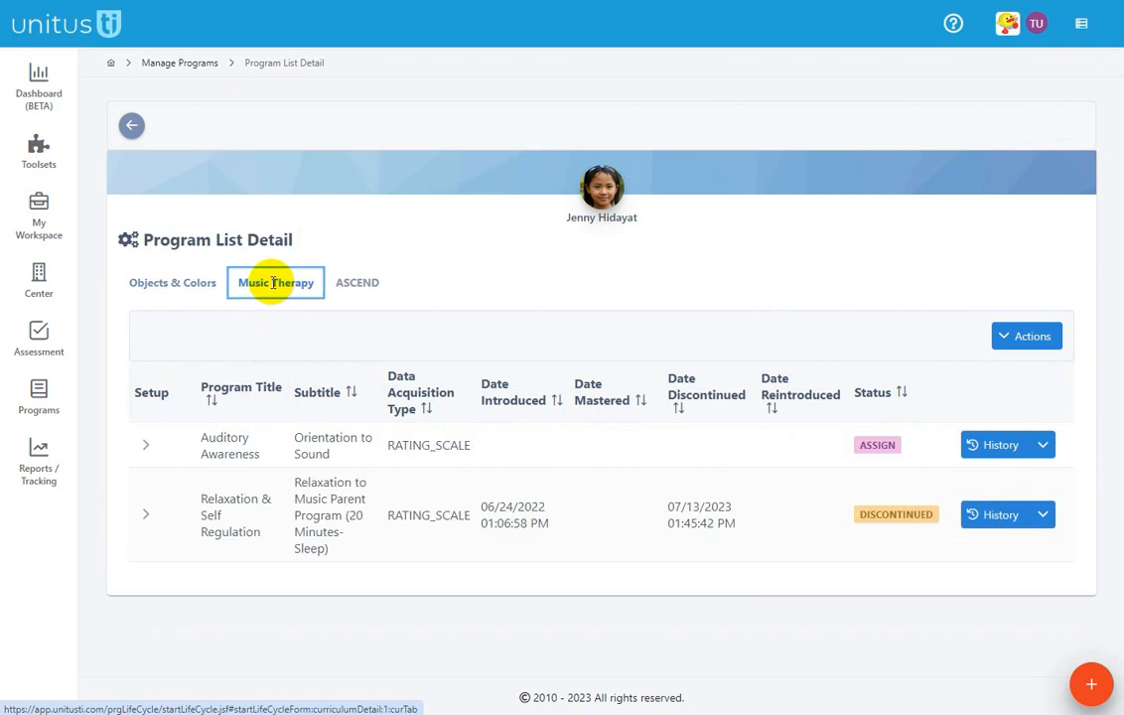
{"action": "left_click", "coordinate": [356, 287]}
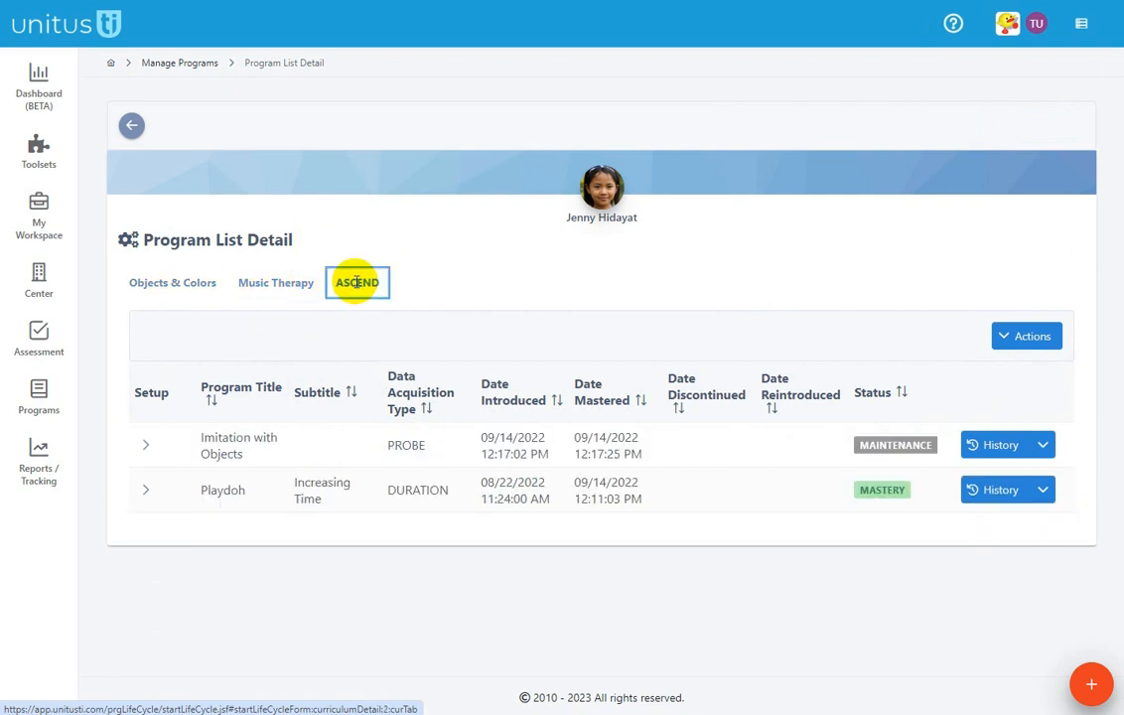
Step: Examine the status of each program in the Music Therapy, Objects & Colors and ASCEND lists
{"action": "left_click", "coordinate": [281, 283]}
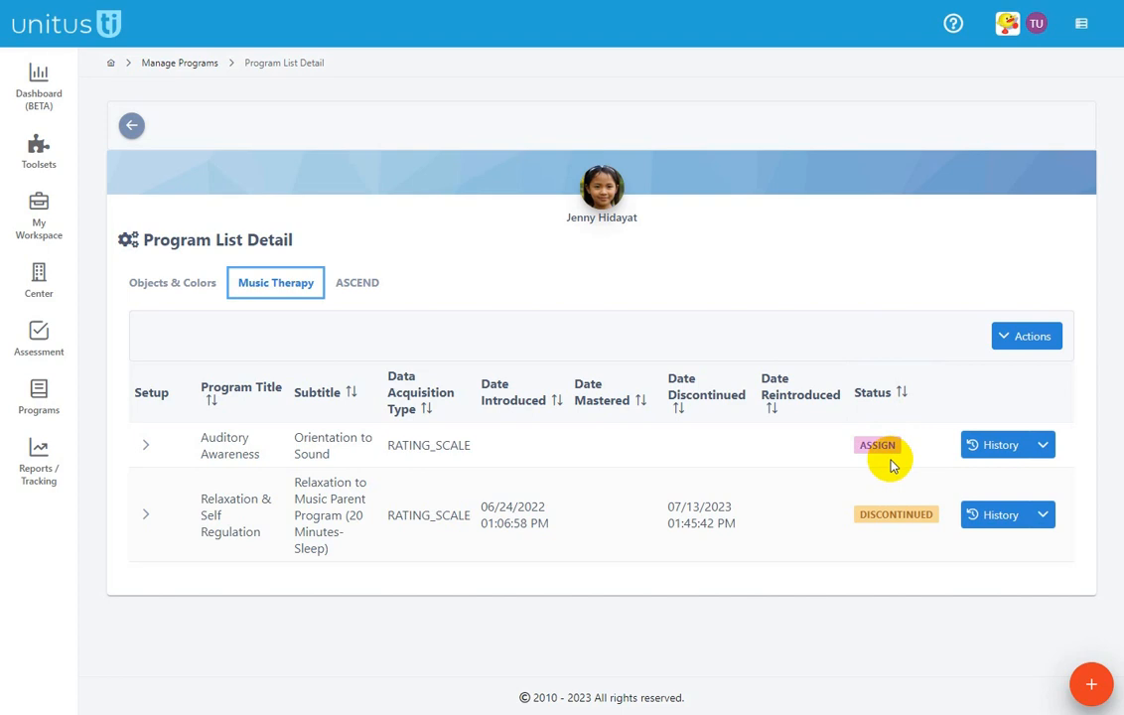
{"action": "left_click", "coordinate": [179, 282]}
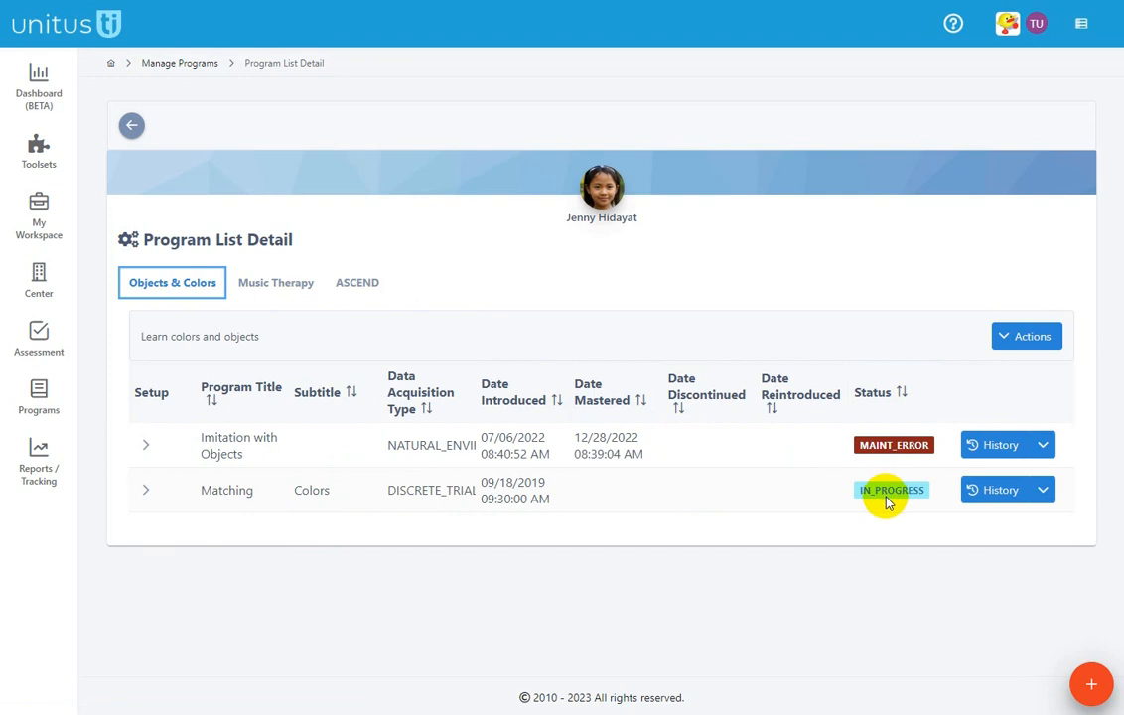
{"action": "left_click", "coordinate": [357, 283]}
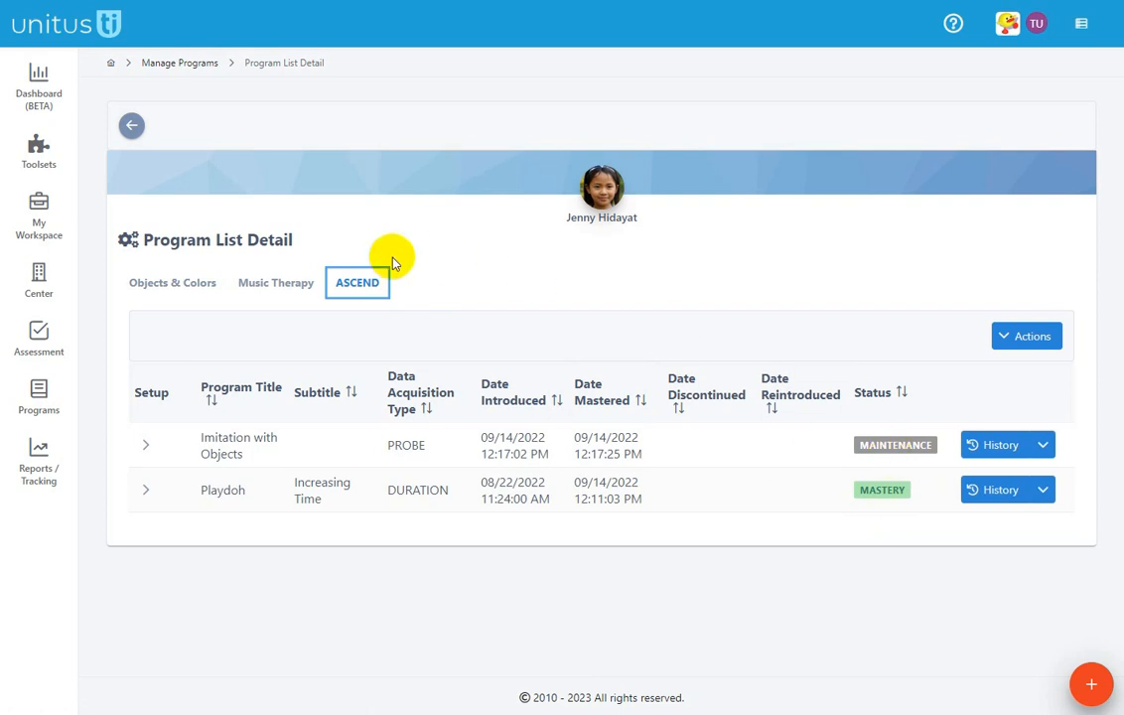
{"action": "left_click", "coordinate": [288, 282]}
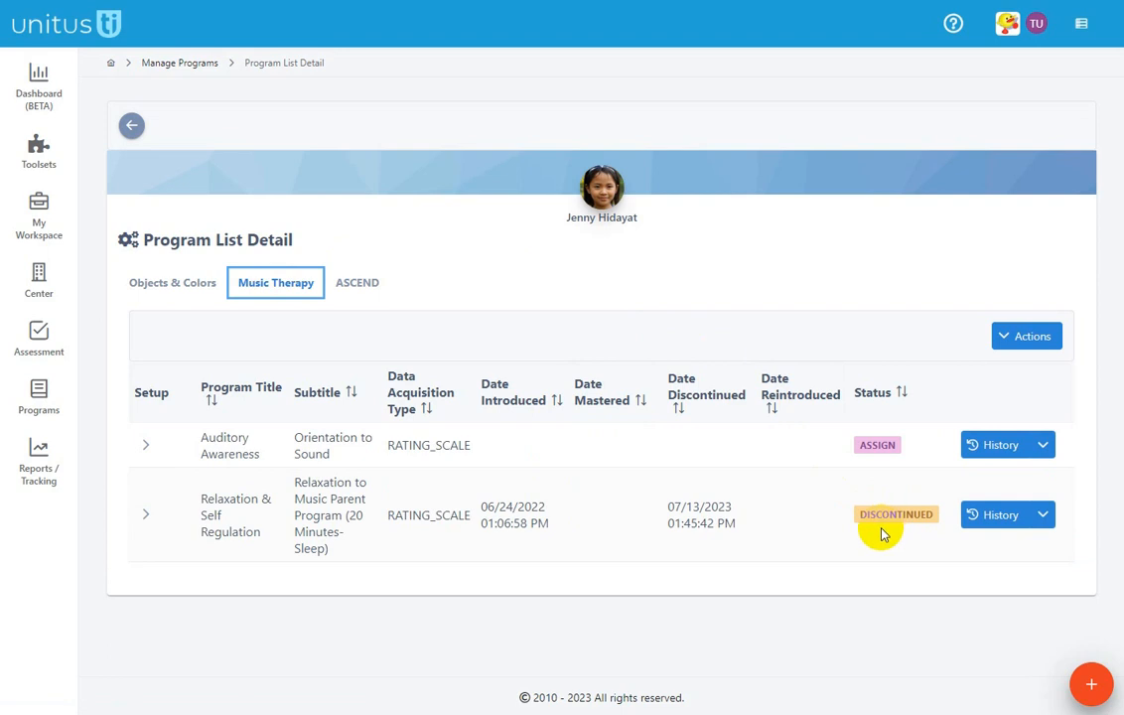
{"action": "left_click", "coordinate": [173, 285]}
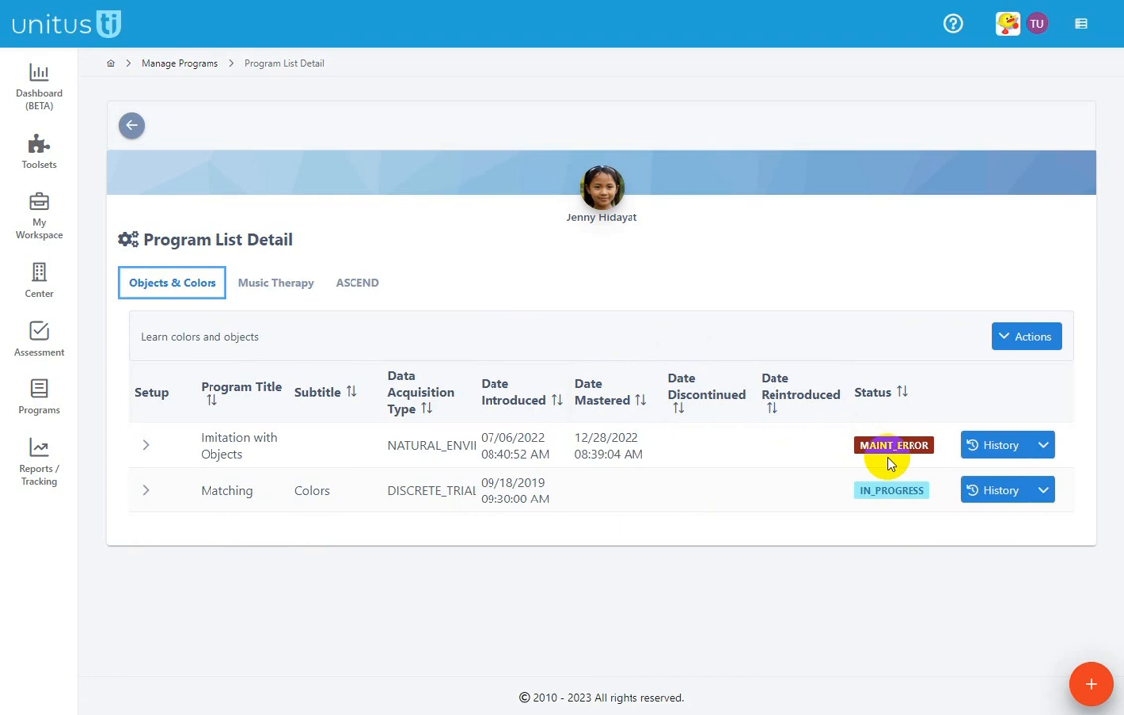
{"action": "left_click", "coordinate": [703, 477]}
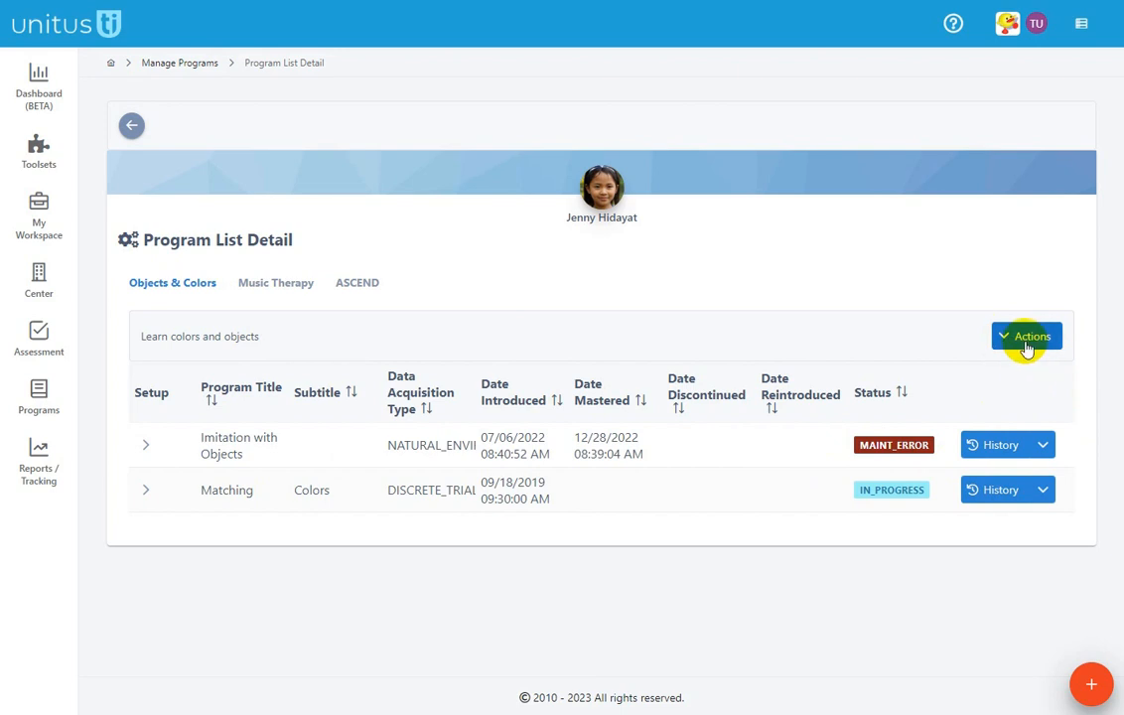
Step: Add the summary information "All ASCEND programs" to the ASCEND program list and save it
{"action": "left_click", "coordinate": [1026, 340]}
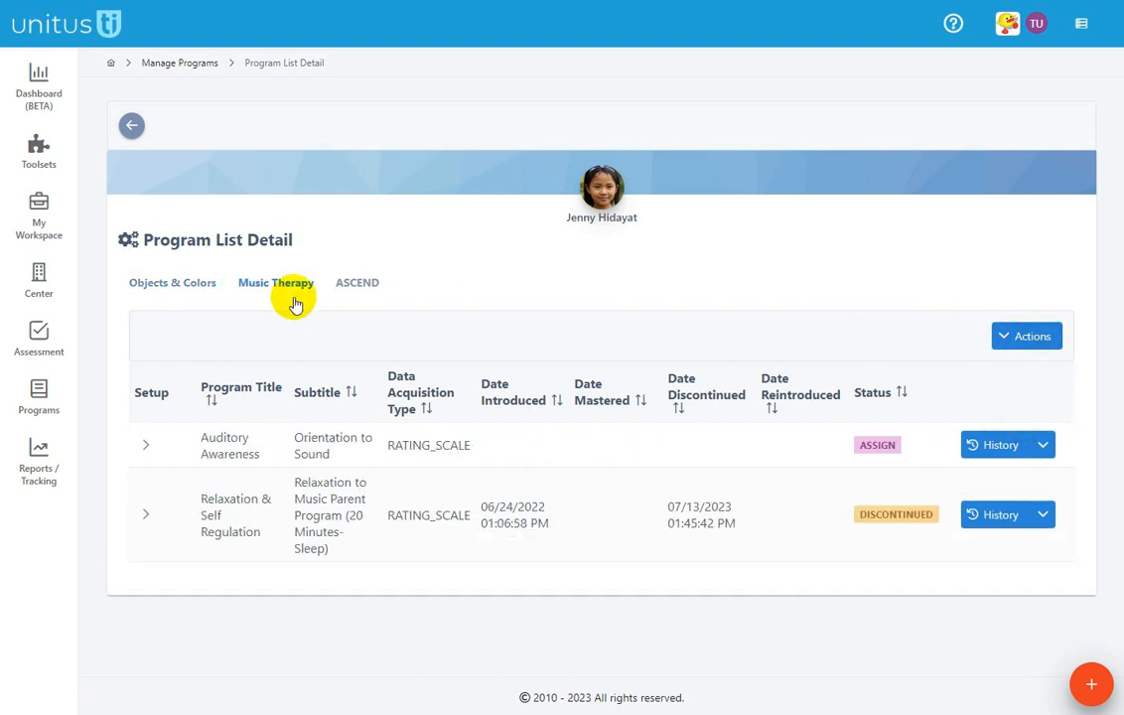
{"action": "left_click", "coordinate": [357, 284]}
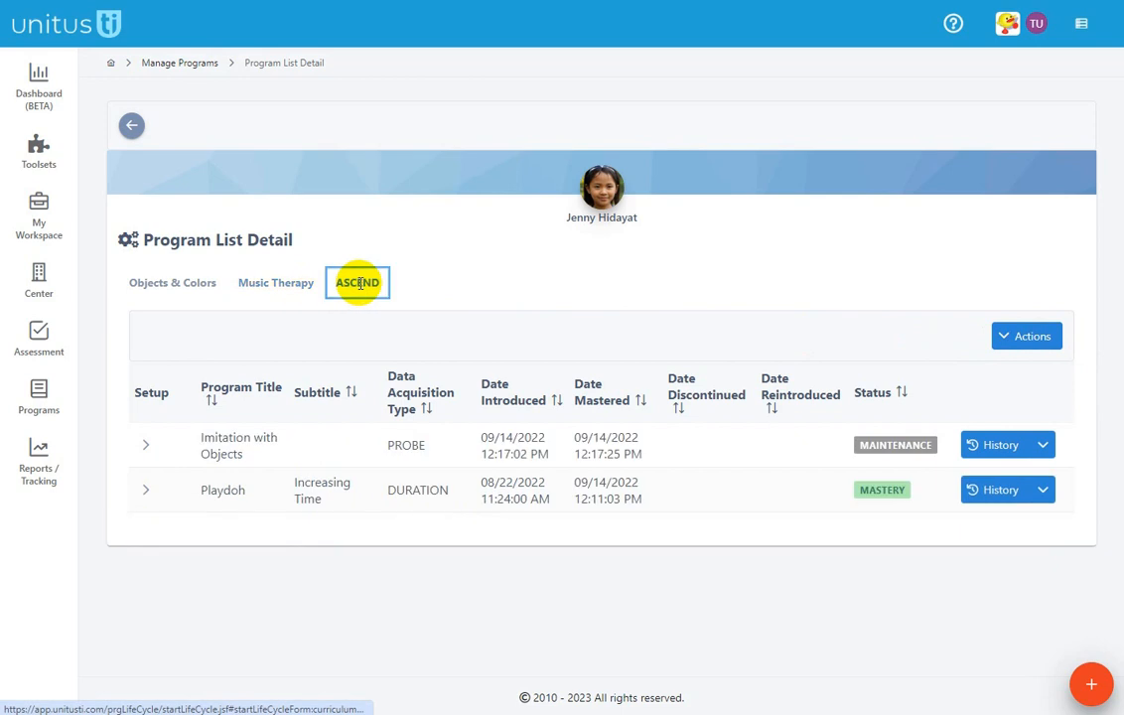
{"action": "left_click", "coordinate": [1003, 335]}
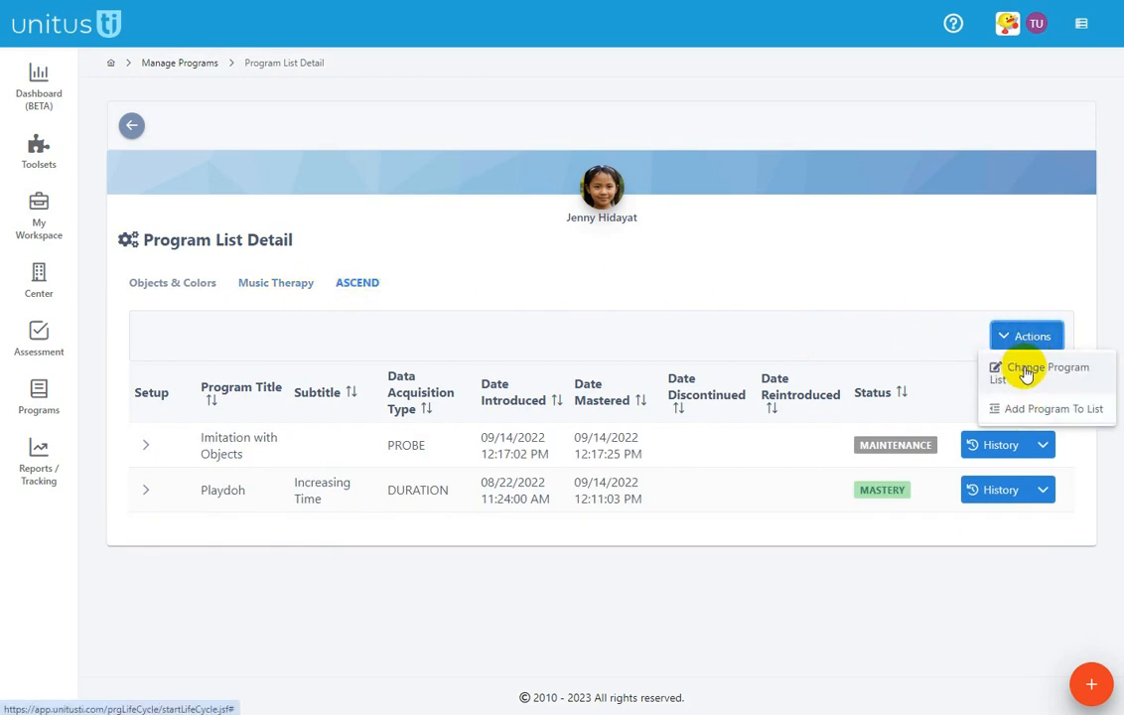
{"action": "left_click", "coordinate": [1028, 371]}
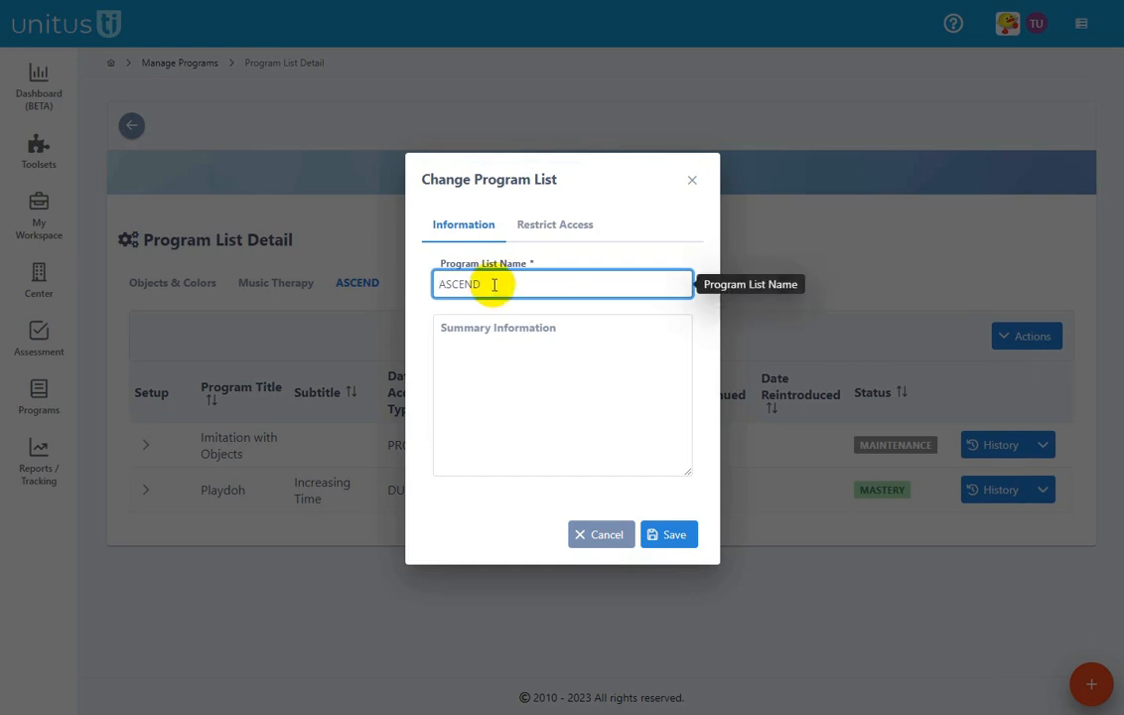
{"action": "left_click", "coordinate": [477, 372]}
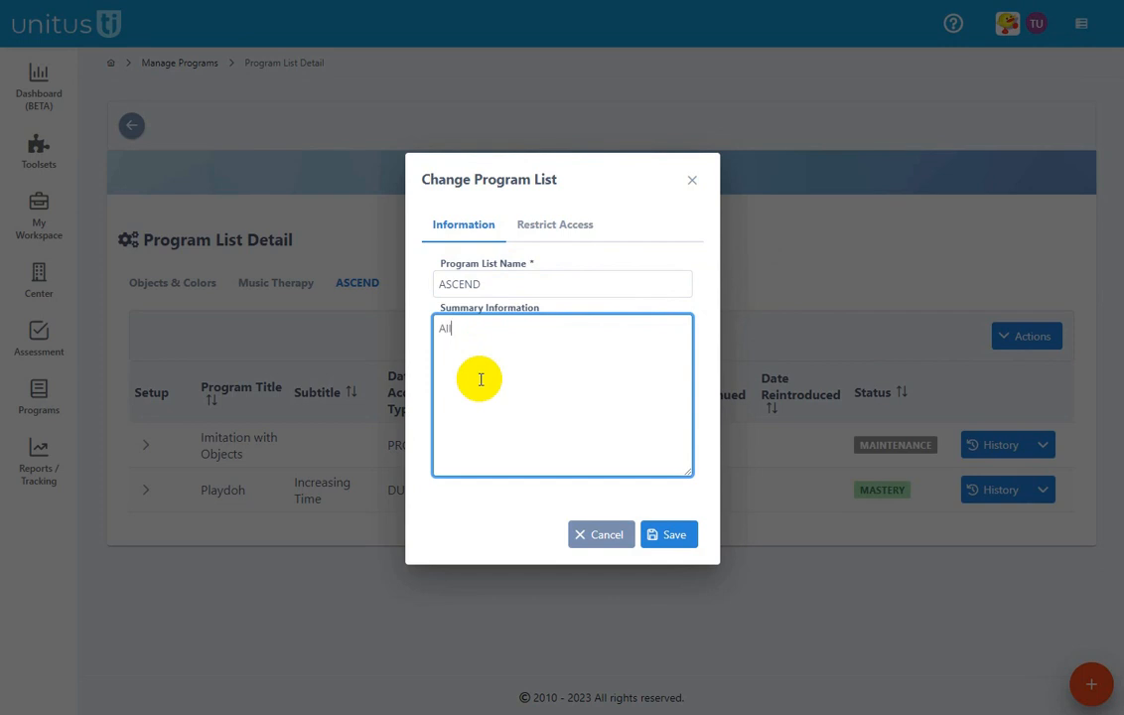
{"action": "type", "text": "All ASCEND programs"}
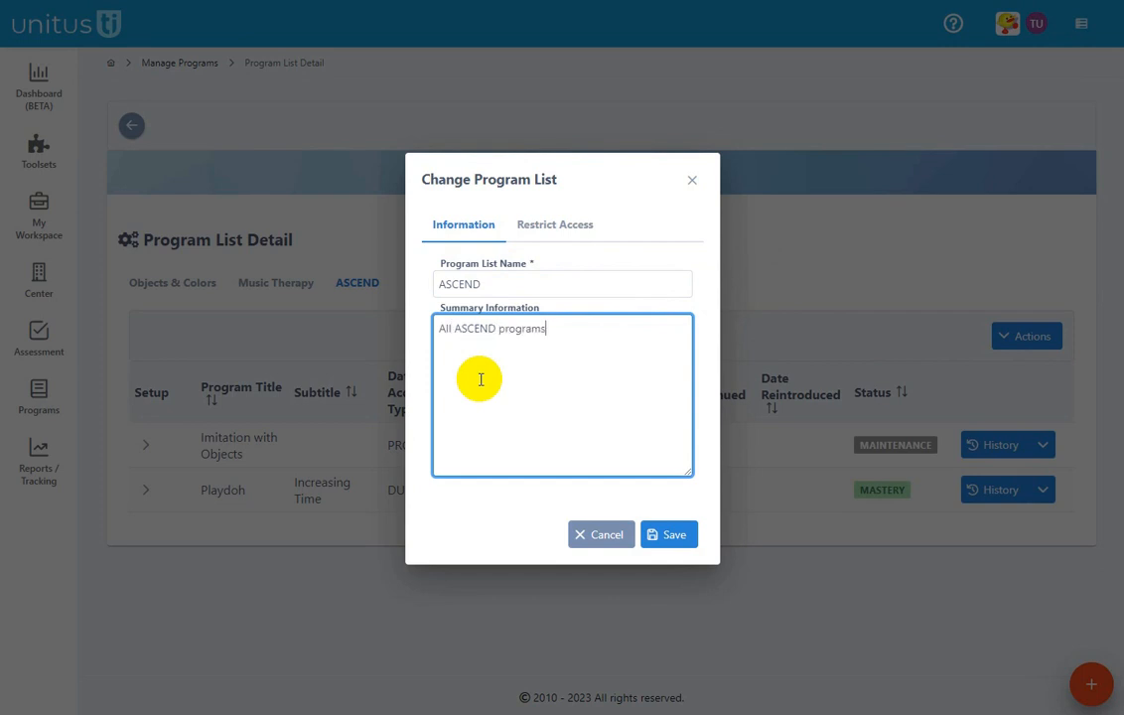
{"action": "left_click", "coordinate": [671, 538]}
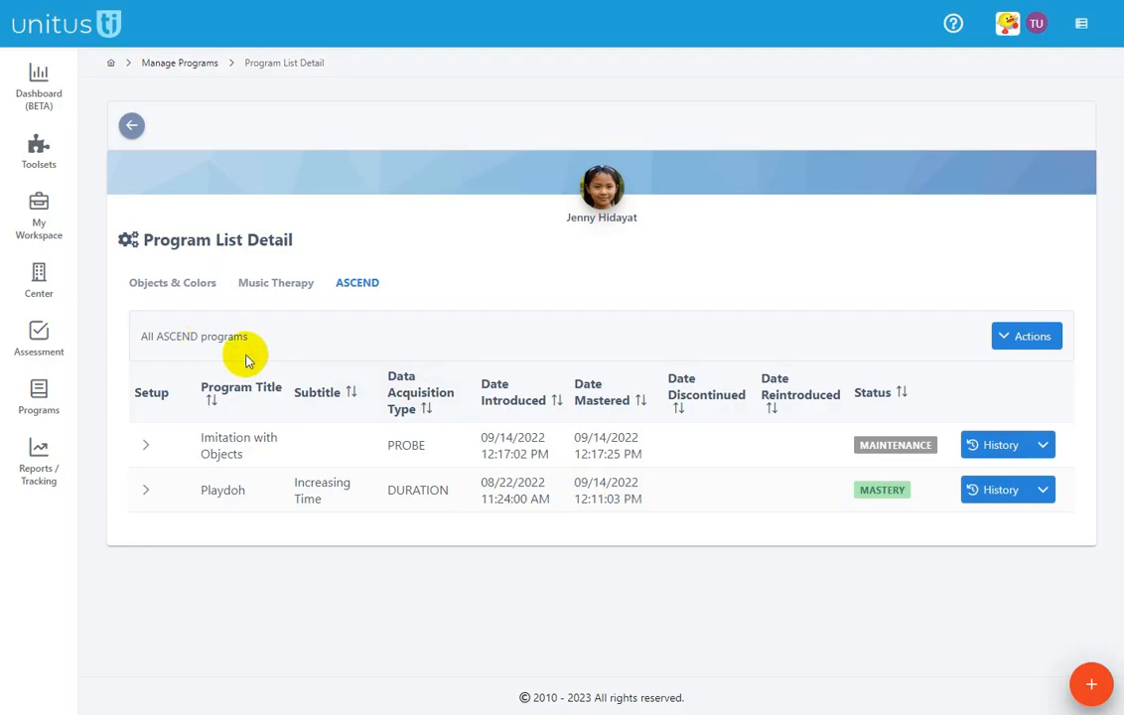
Step: Edit the ASCEND program list's access restrictions, selecting Training User and the second listed user as restricted users
{"action": "left_click", "coordinate": [1001, 339]}
{"action": "left_click", "coordinate": [1008, 374]}
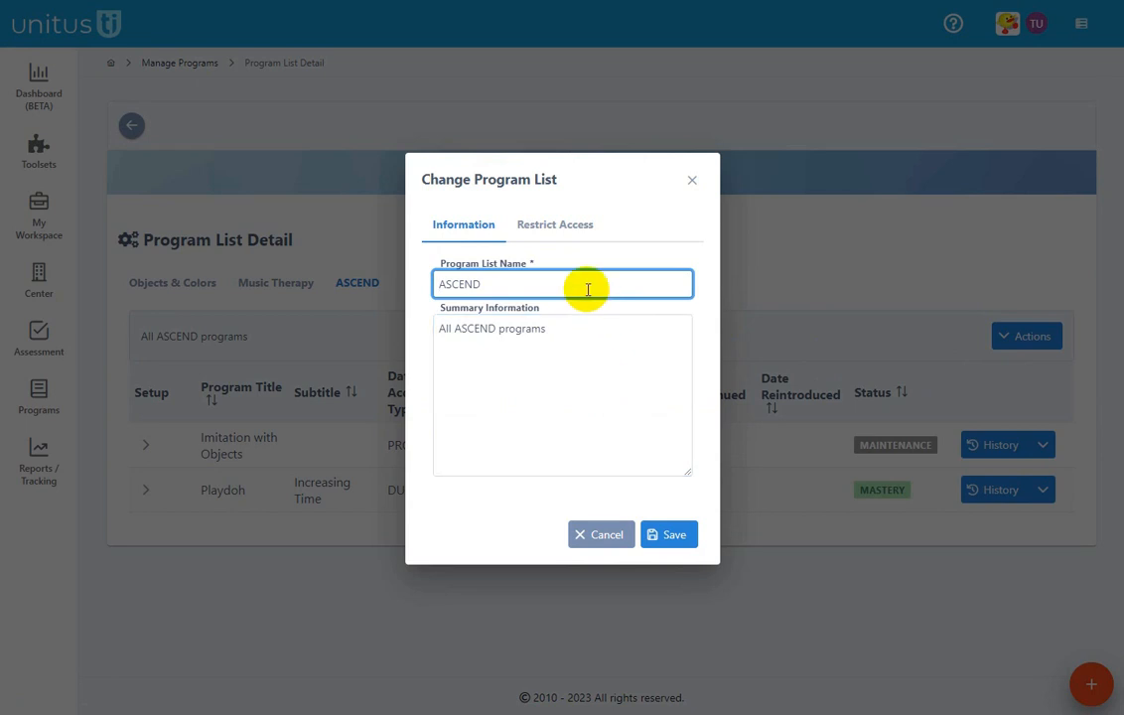
{"action": "left_click", "coordinate": [541, 228]}
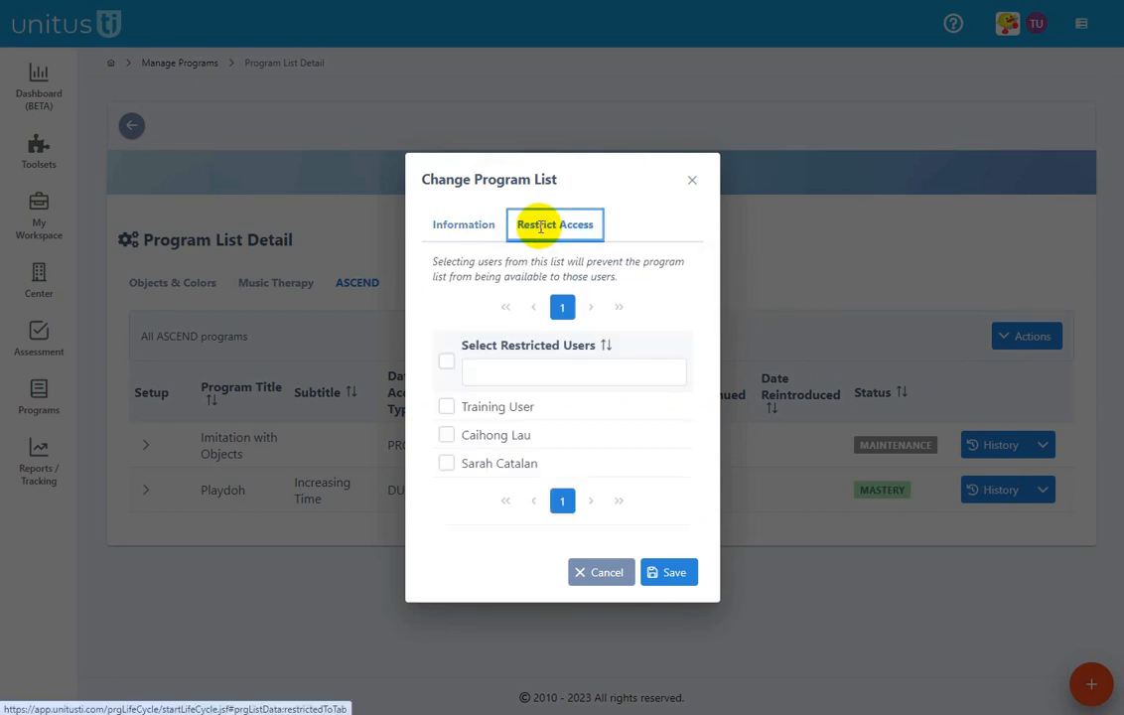
{"action": "left_click", "coordinate": [447, 408]}
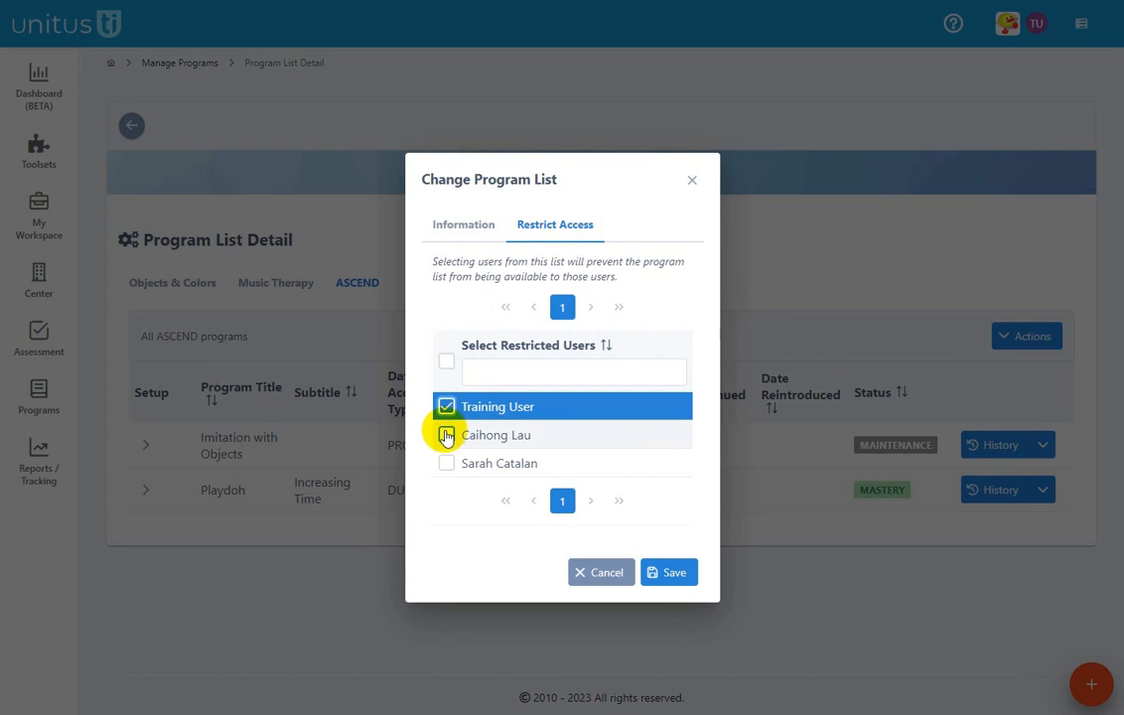
{"action": "left_click", "coordinate": [447, 436]}
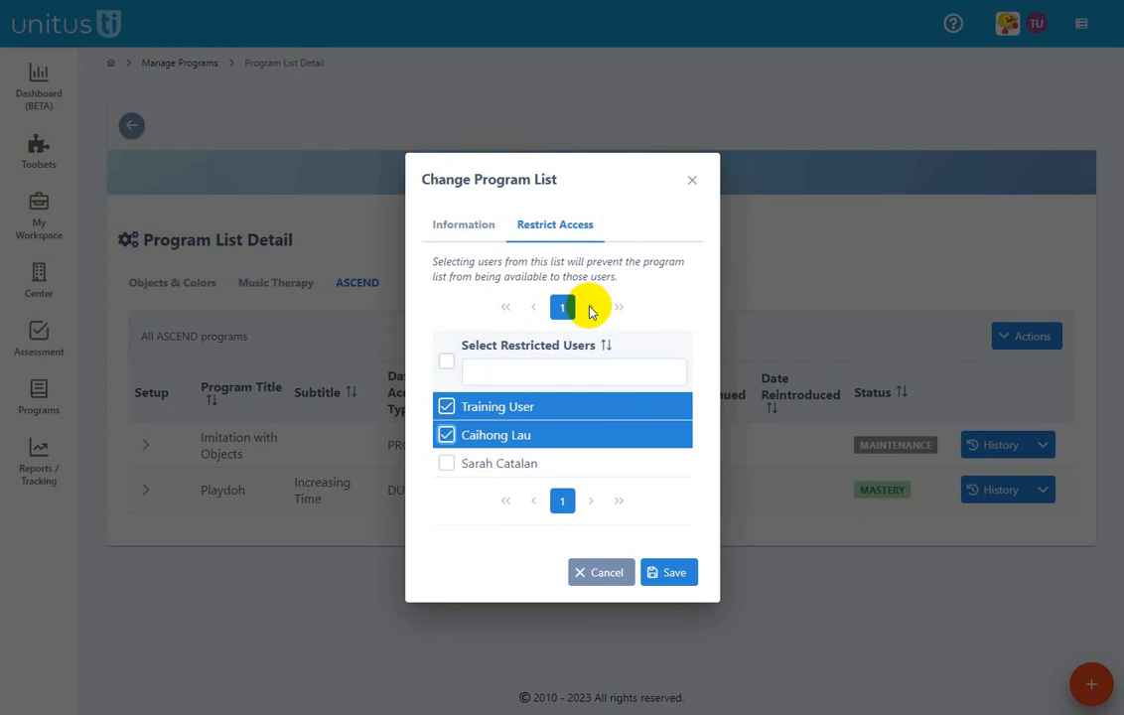
Step: Search the ASCEND list's users by the third listed user's first name, select that user as restricted, and clear the search
{"action": "left_click", "coordinate": [537, 365]}
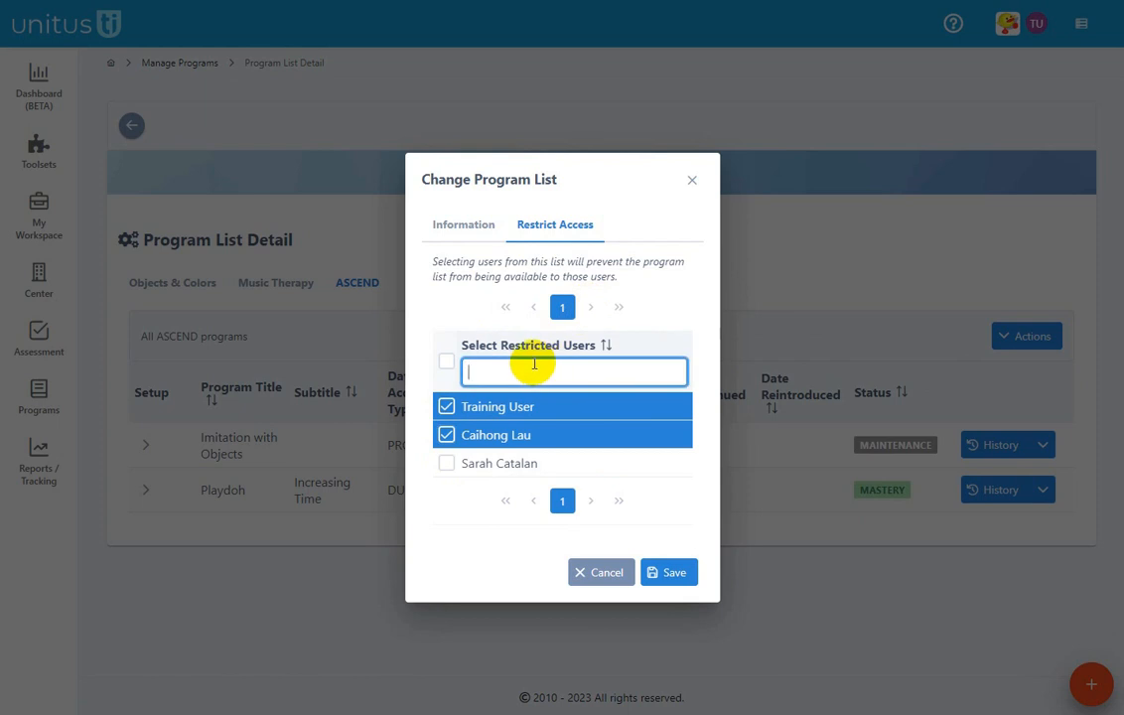
{"action": "type", "text": "Sa"}
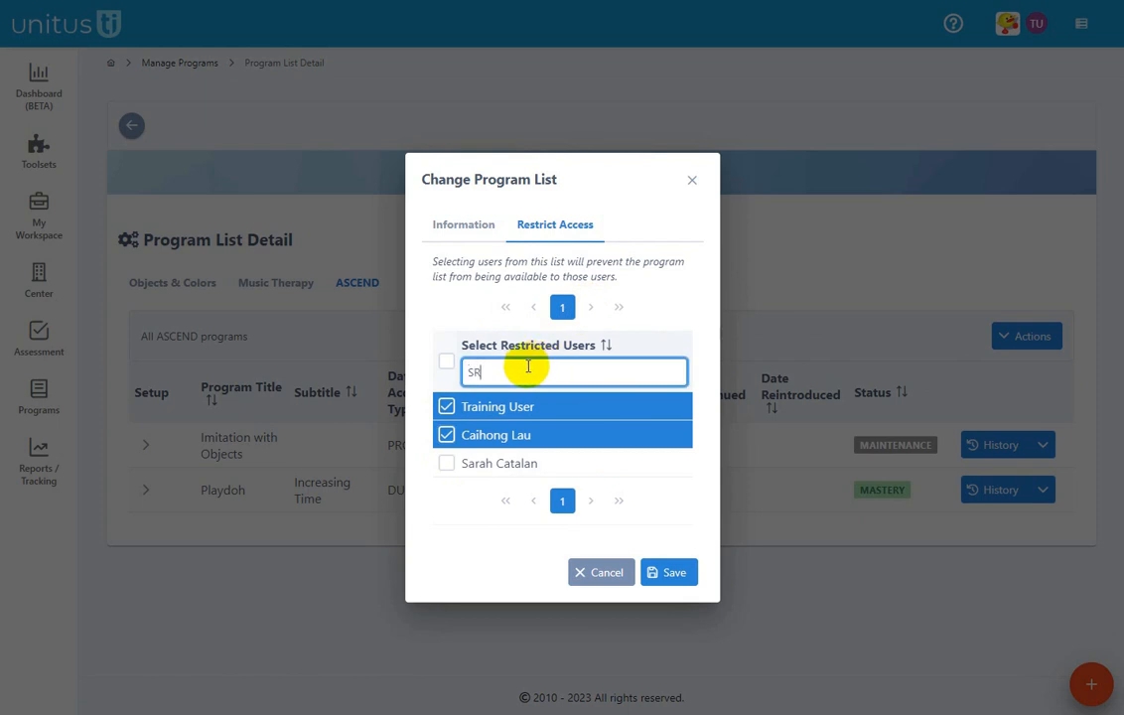
{"action": "type", "text": "rah"}
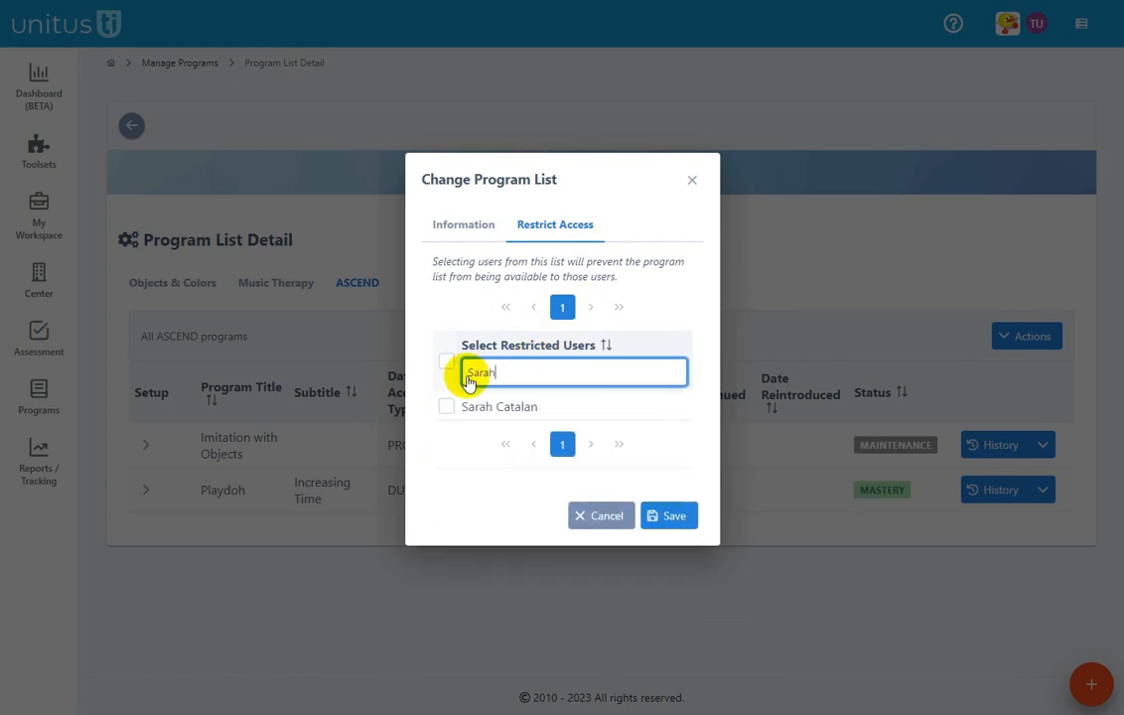
{"action": "left_click", "coordinate": [447, 407]}
{"action": "double_click", "coordinate": [478, 372]}
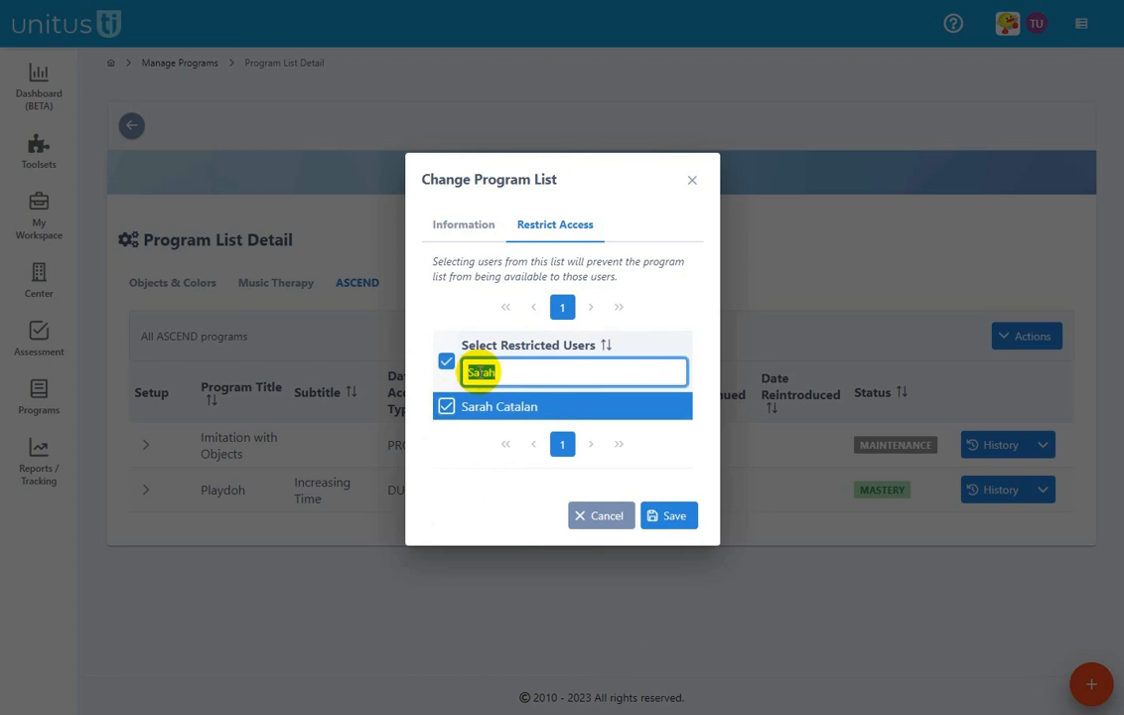
{"action": "key", "text": "BackSpace"}
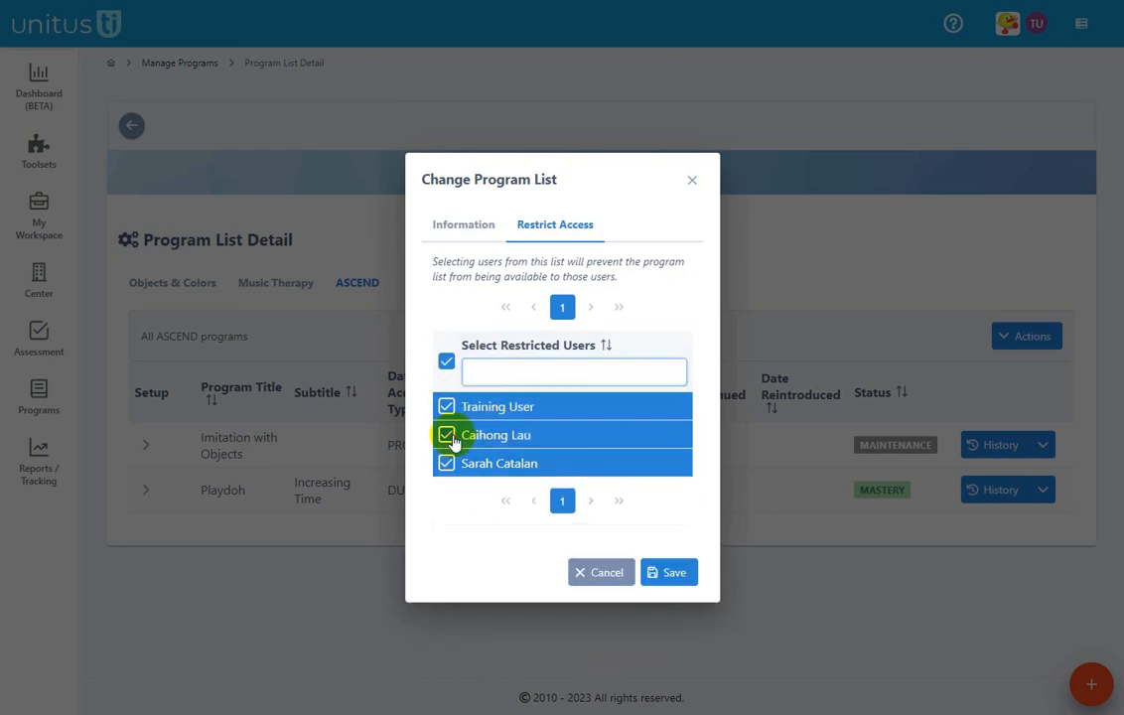
Step: Remove Training User and the second listed user from the restricted users and save the ASCEND program list
{"action": "left_click", "coordinate": [449, 437]}
{"action": "left_click", "coordinate": [447, 407]}
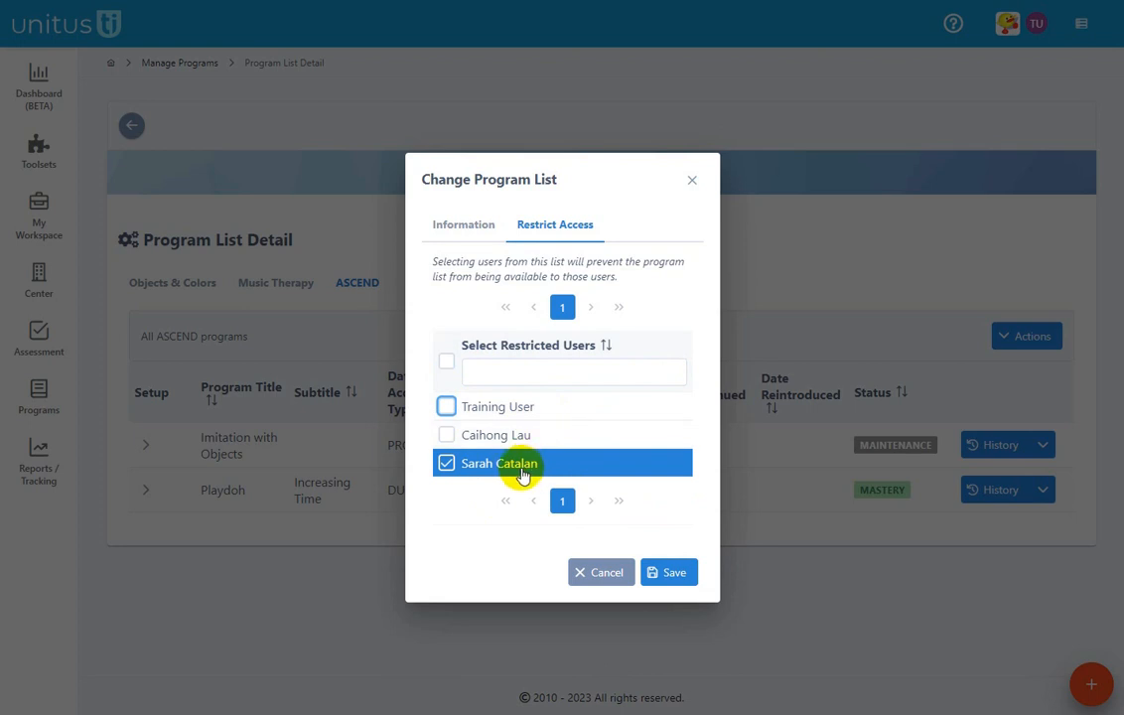
{"action": "left_click", "coordinate": [672, 574]}
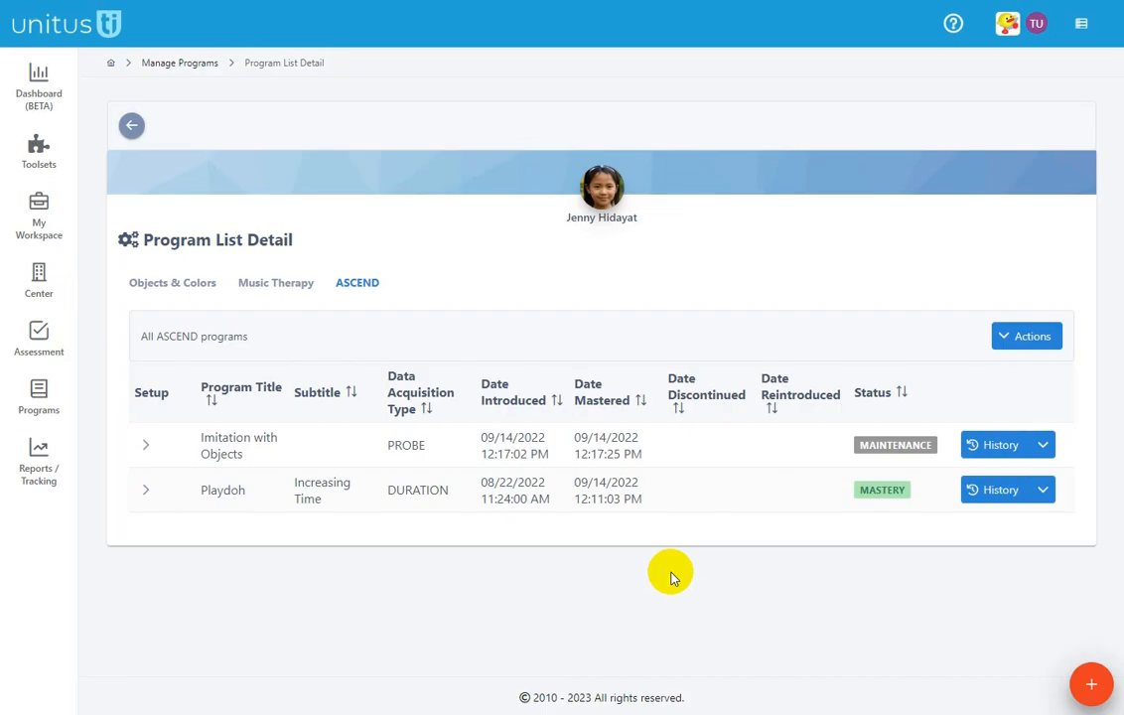
Step: Open the history of Relaxation & Self Regulation in the Music Therapy list and view the executions of the Respiration Rate- Post target
{"action": "left_click", "coordinate": [288, 283]}
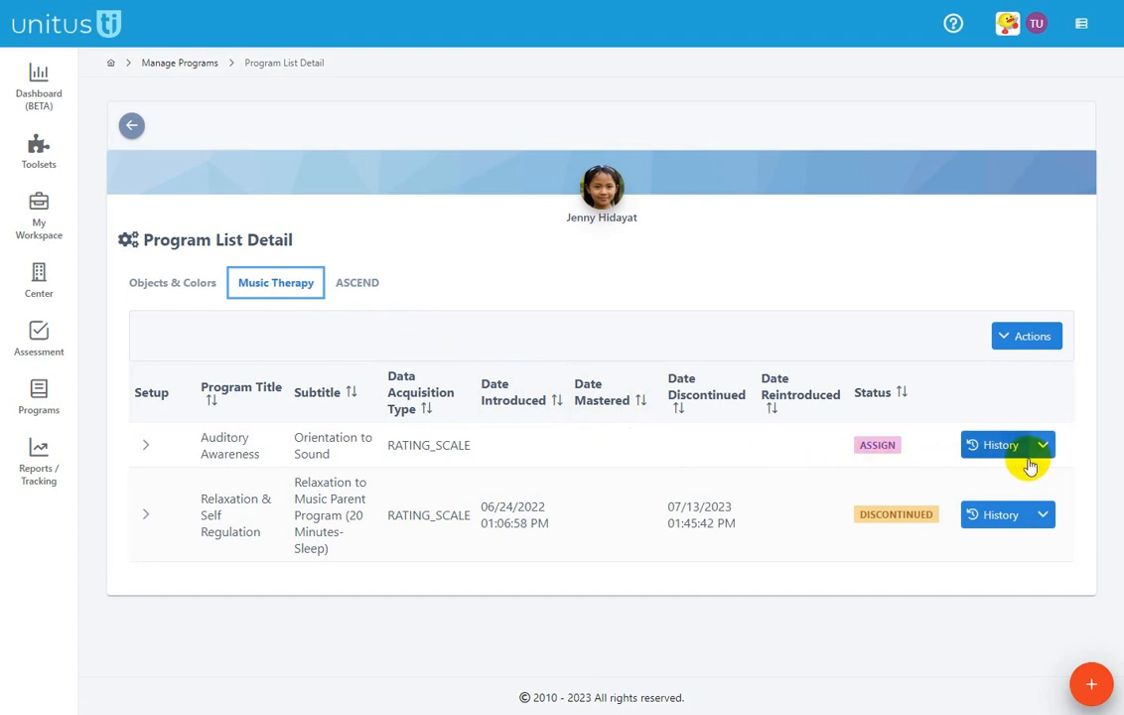
{"action": "left_click", "coordinate": [989, 516]}
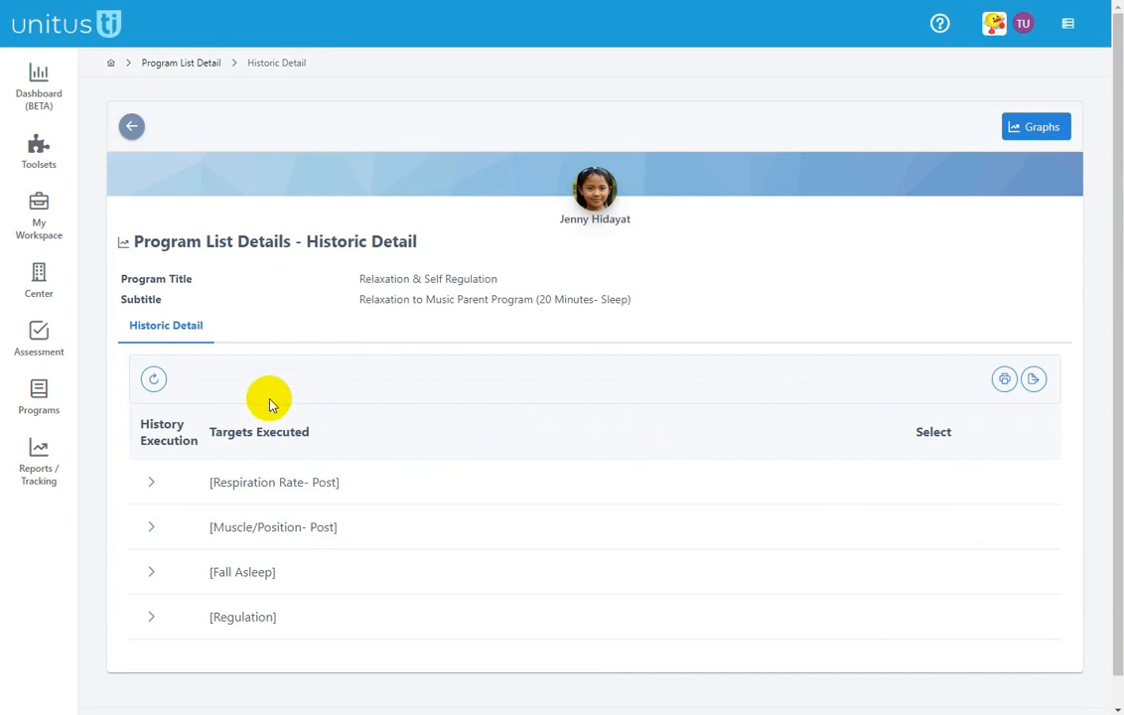
{"action": "left_click", "coordinate": [152, 481]}
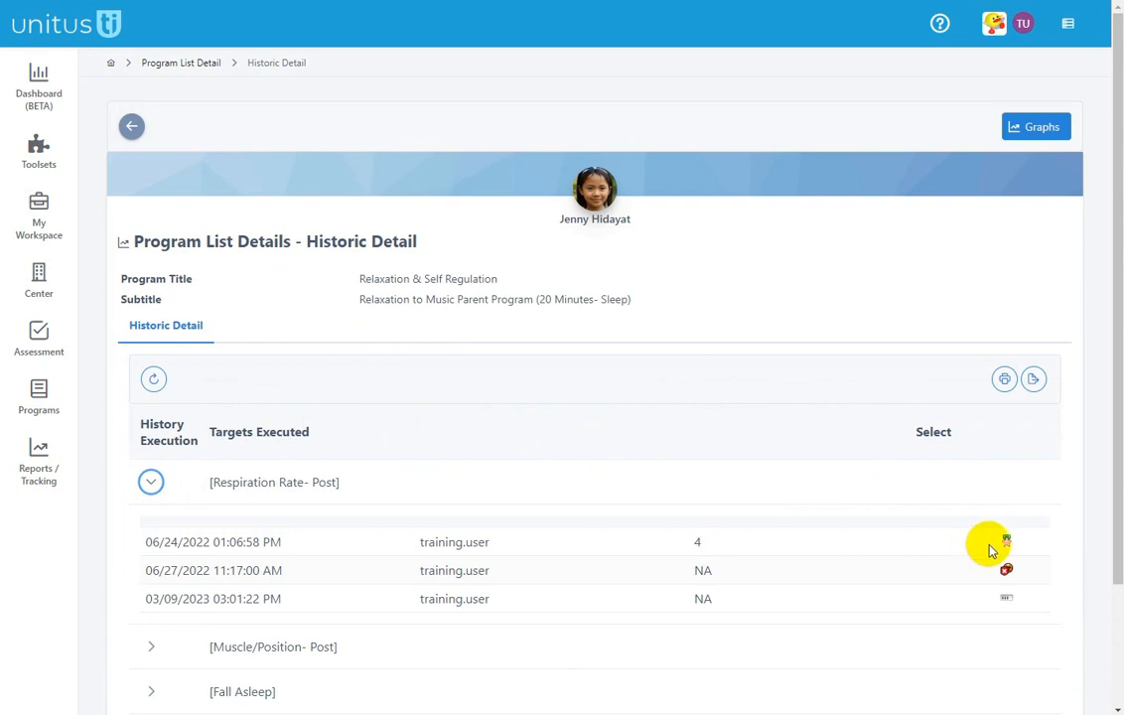
{"action": "mouse_move", "coordinate": [71, 482]}
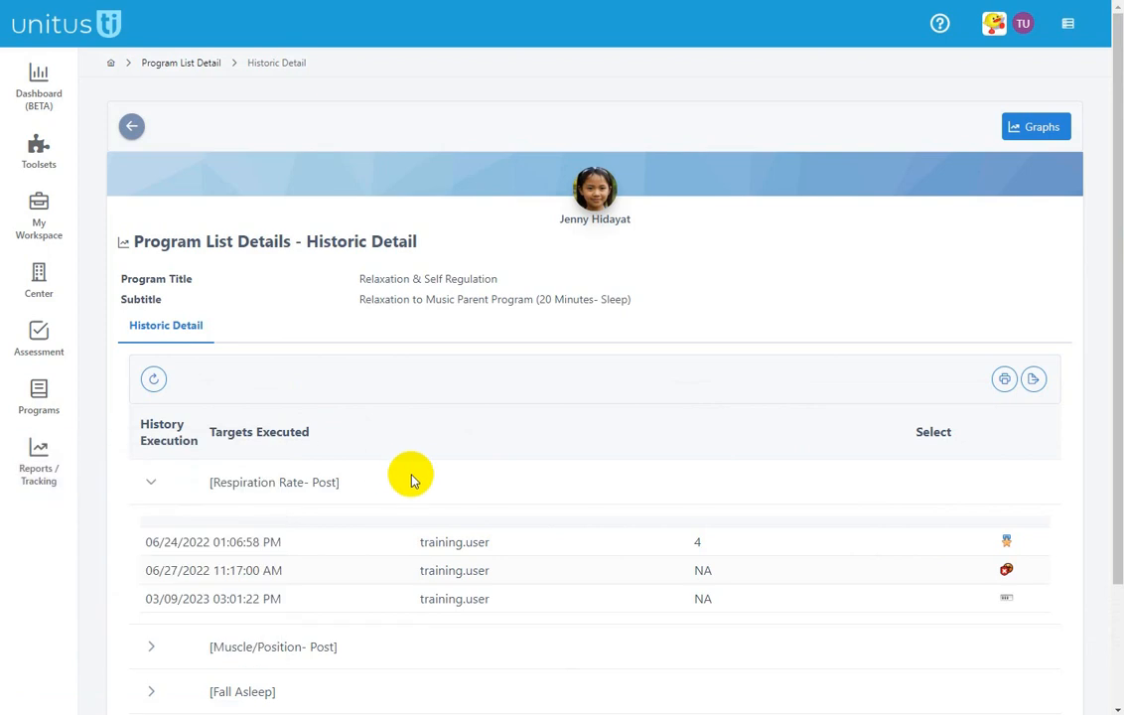
{"action": "scroll", "coordinate": [406, 481], "scroll_direction": "down", "scroll_amount": 2}
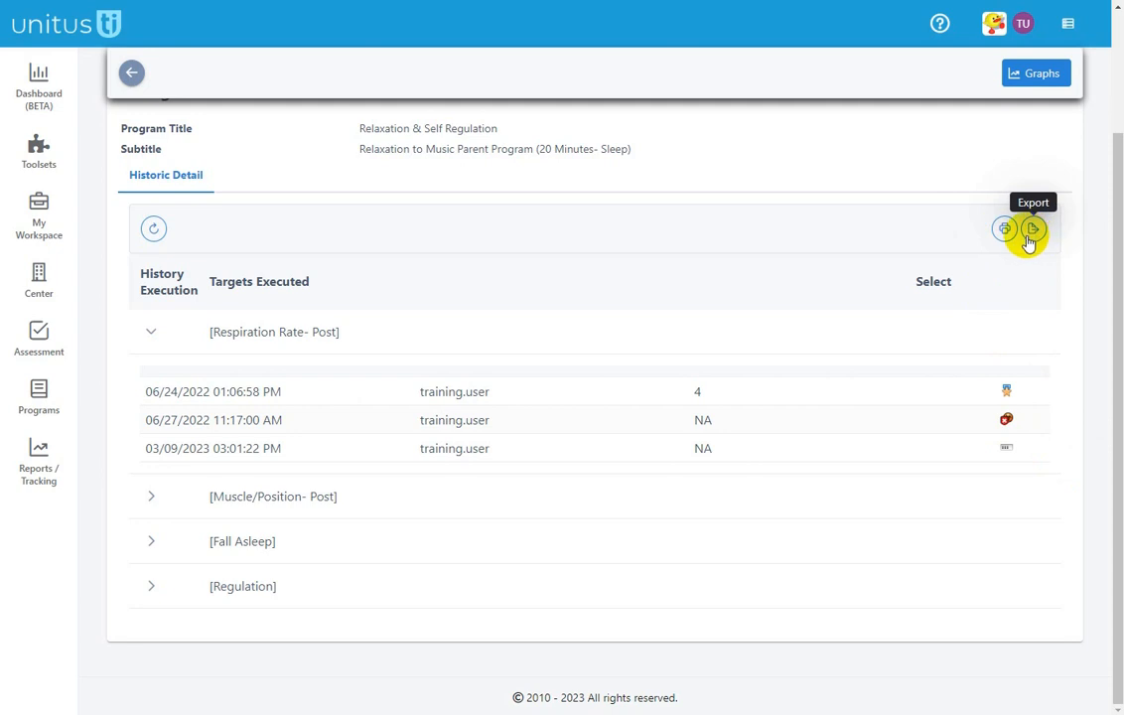
Step: Check which graphs are offered for the program's history and return to the program list detail
{"action": "left_click", "coordinate": [1036, 77]}
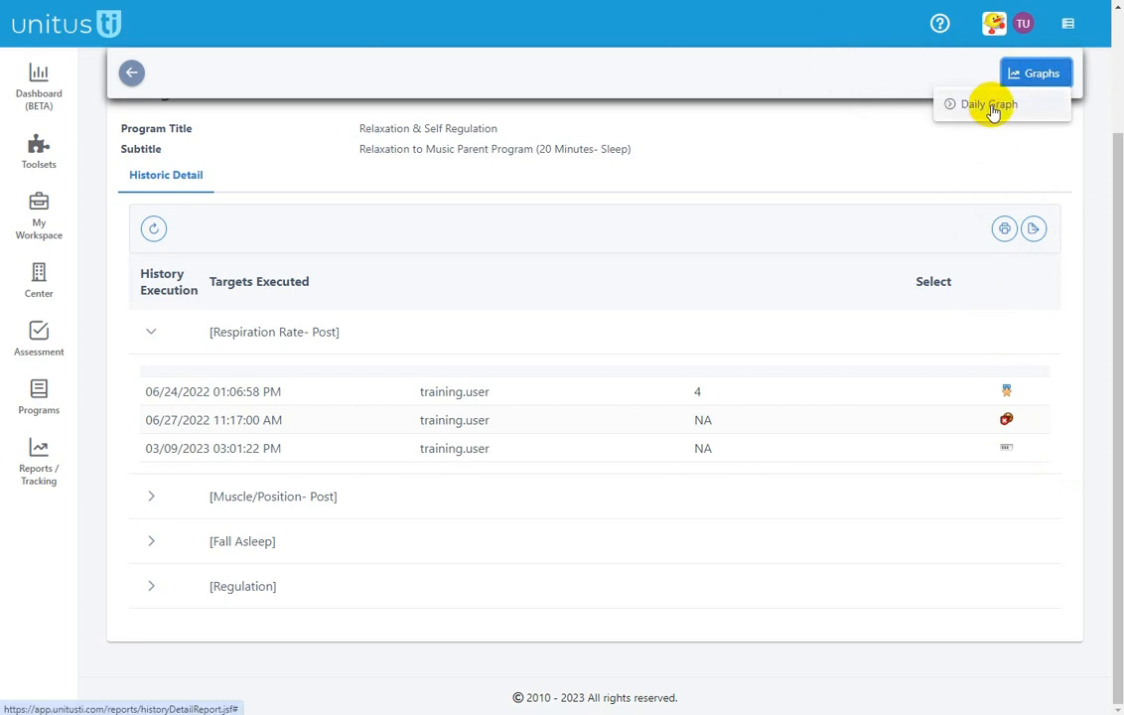
{"action": "left_click", "coordinate": [1003, 71]}
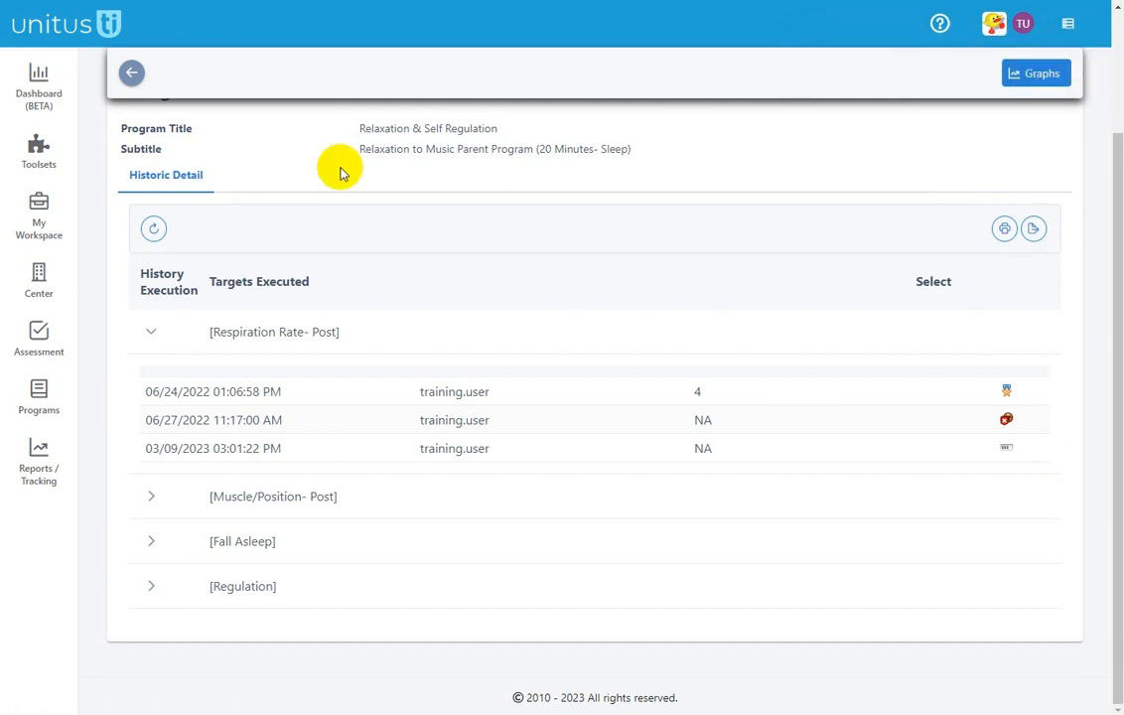
{"action": "left_click", "coordinate": [131, 73]}
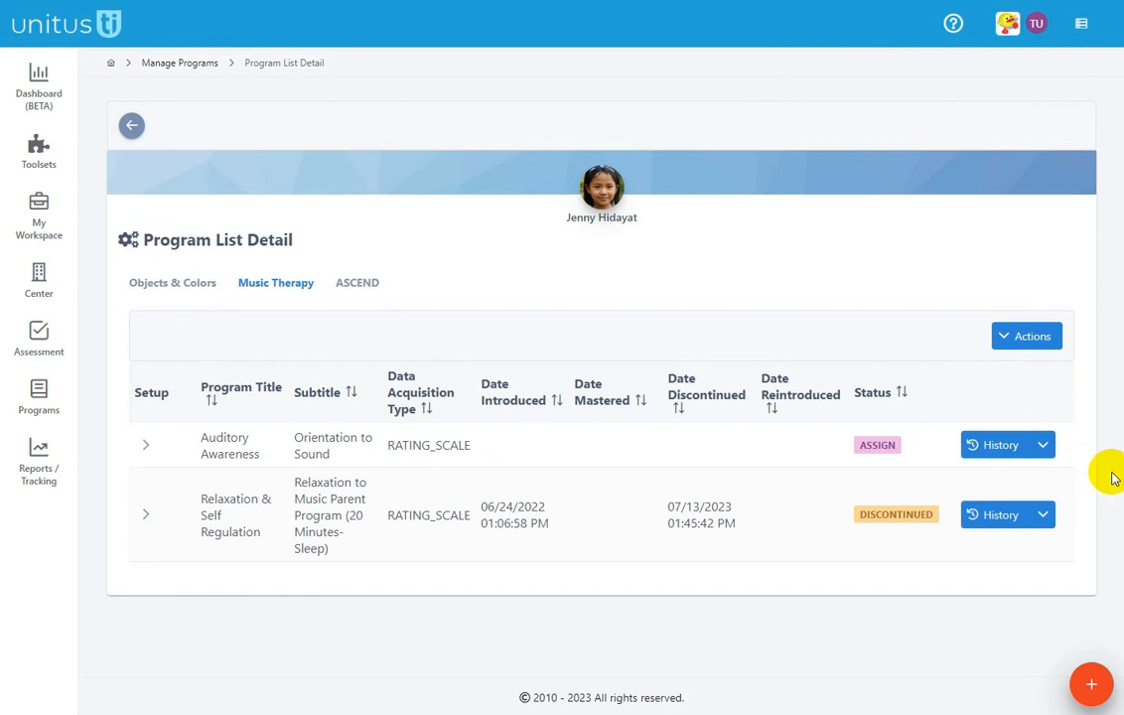
Step: Review the actions available for Auditory Awareness, for Matching in the Objects & Colors list, and for the discontinued Relaxation & Self Regulation program
{"action": "left_click", "coordinate": [1044, 445]}
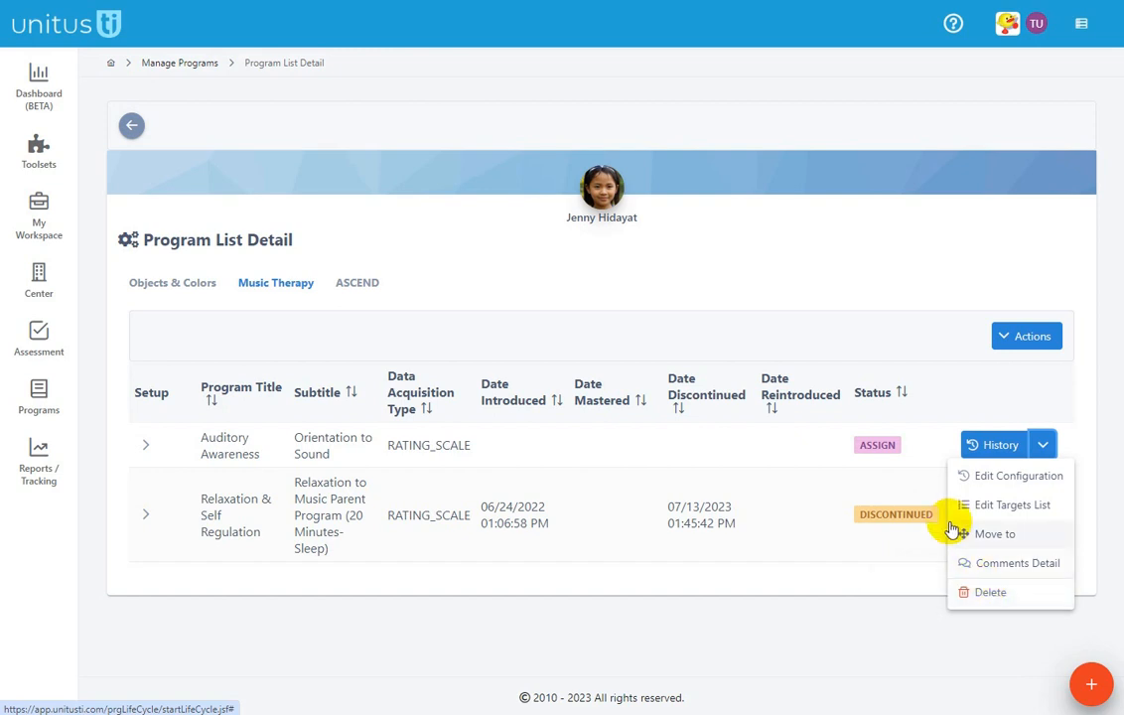
{"action": "left_click", "coordinate": [920, 492]}
{"action": "left_click", "coordinate": [156, 282]}
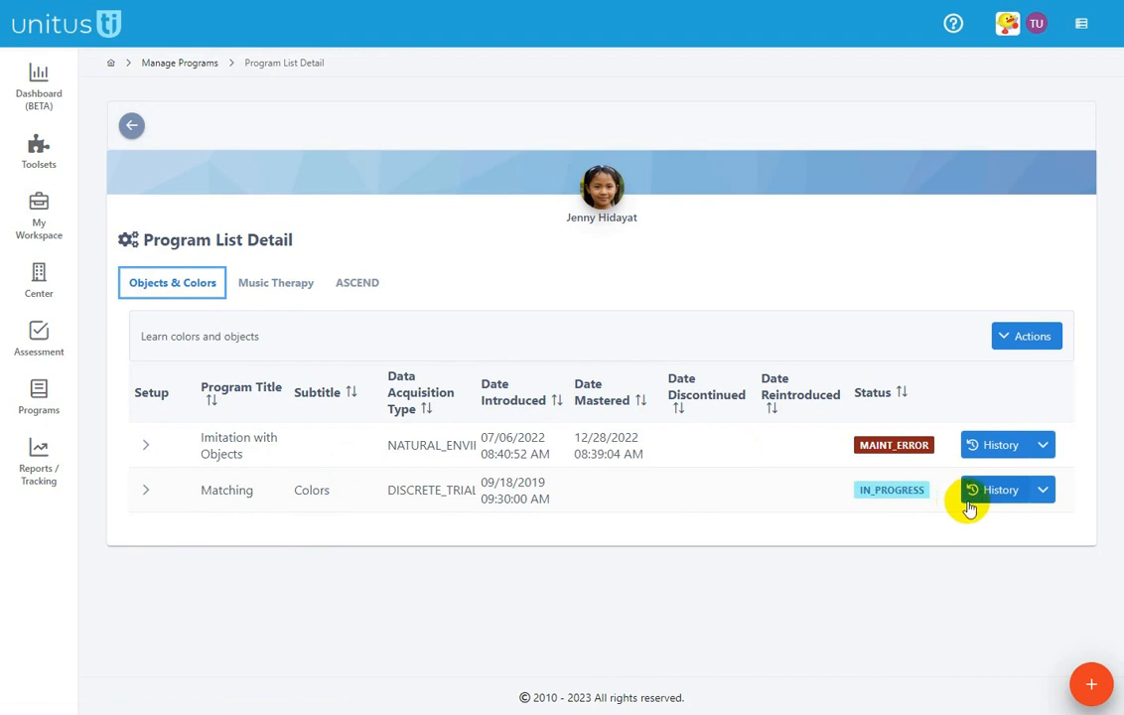
{"action": "left_click", "coordinate": [1046, 492]}
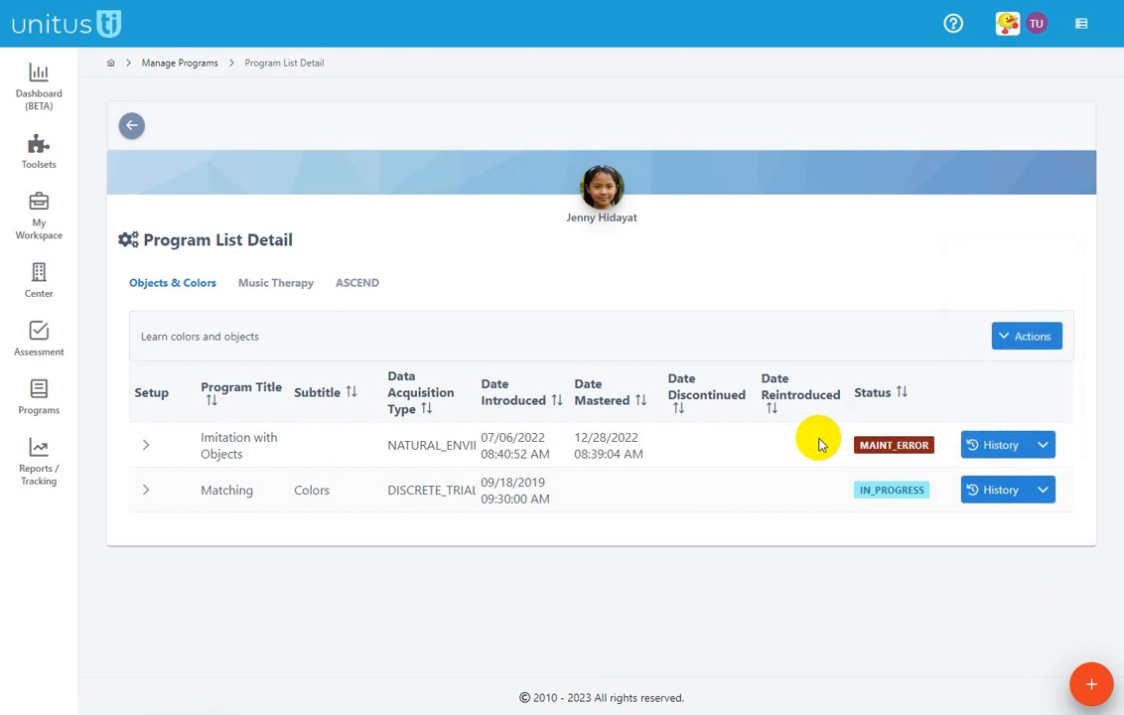
{"action": "left_click", "coordinate": [278, 283]}
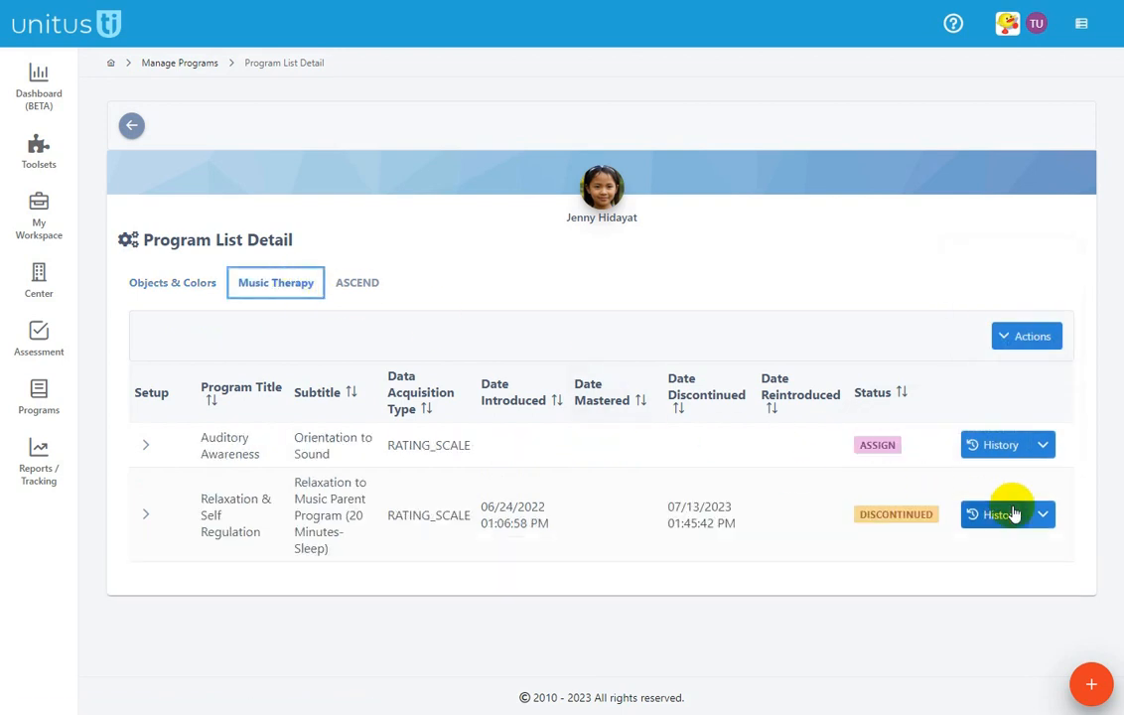
{"action": "left_click", "coordinate": [1043, 515]}
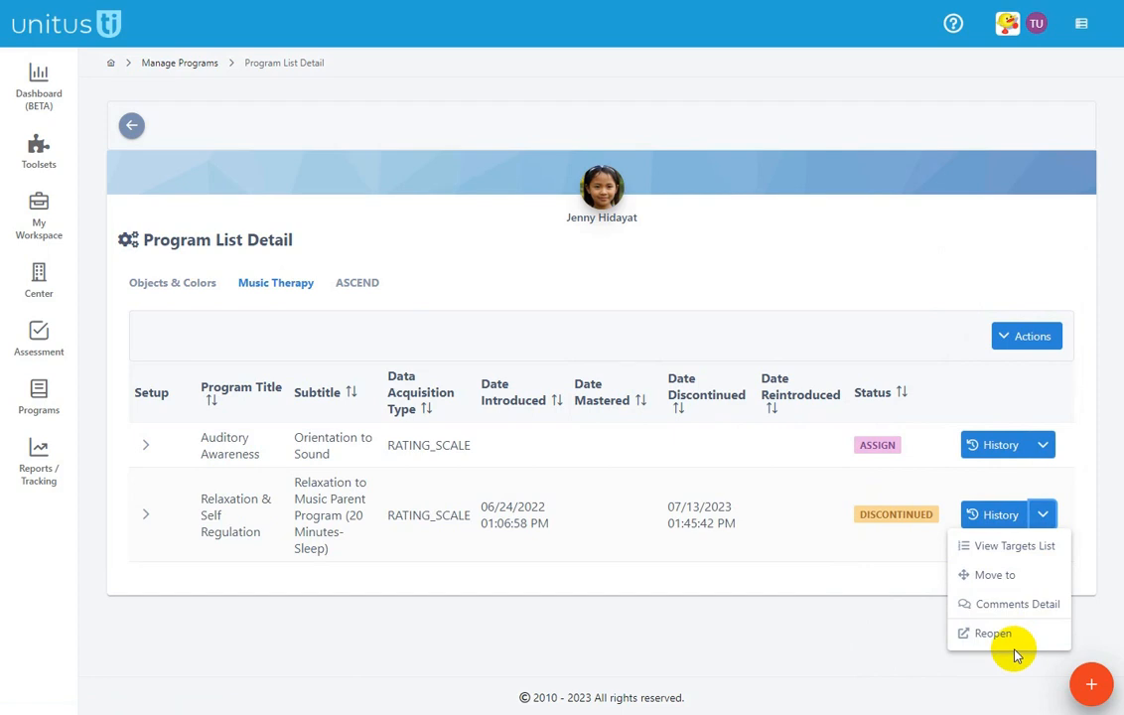
Step: Review the actions available for the Playdoh and Imitation with Objects programs in the ASCEND list
{"action": "left_click", "coordinate": [362, 284]}
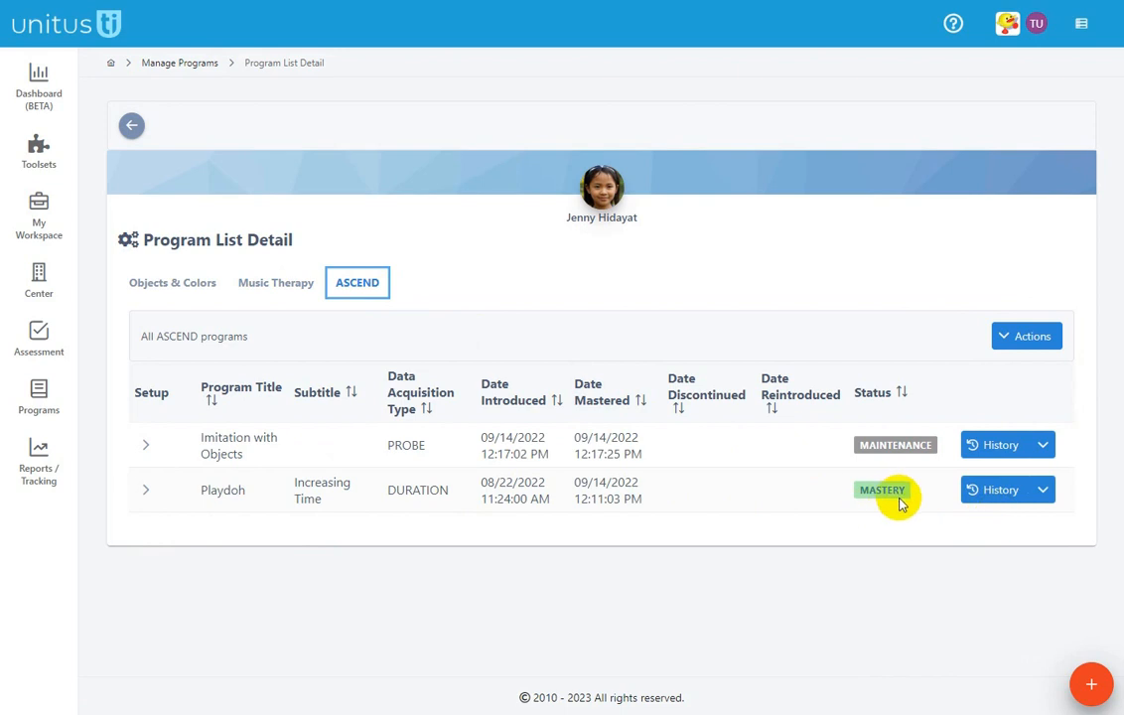
{"action": "left_click", "coordinate": [1044, 490]}
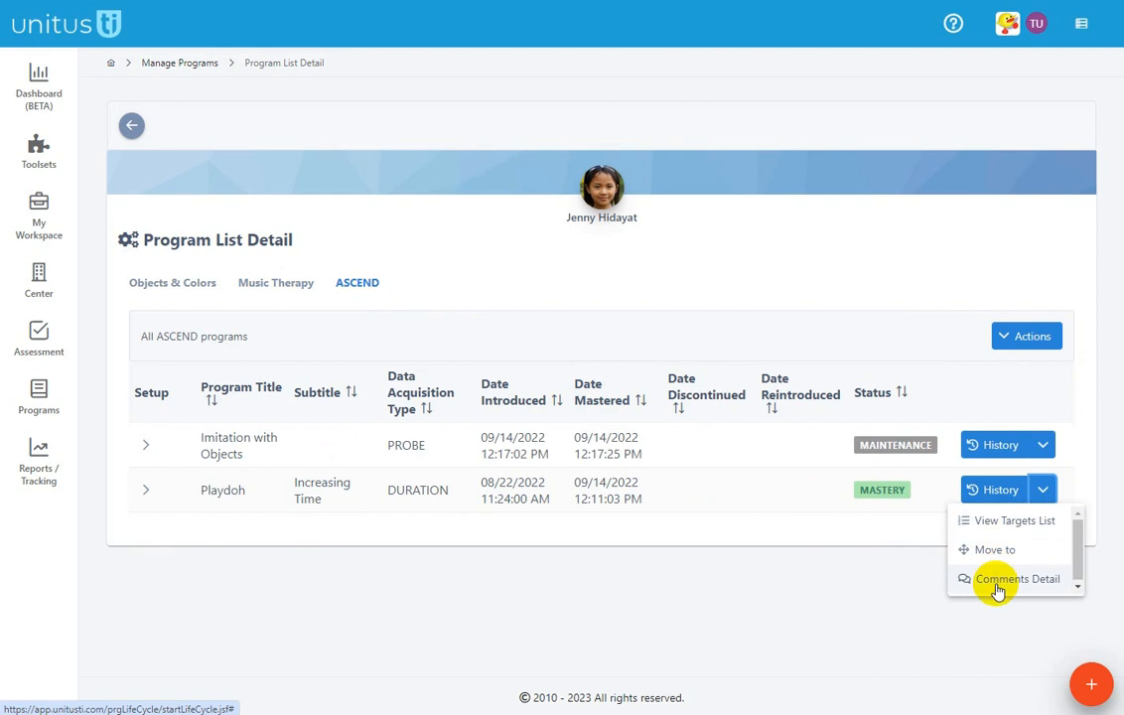
{"action": "left_click", "coordinate": [916, 566]}
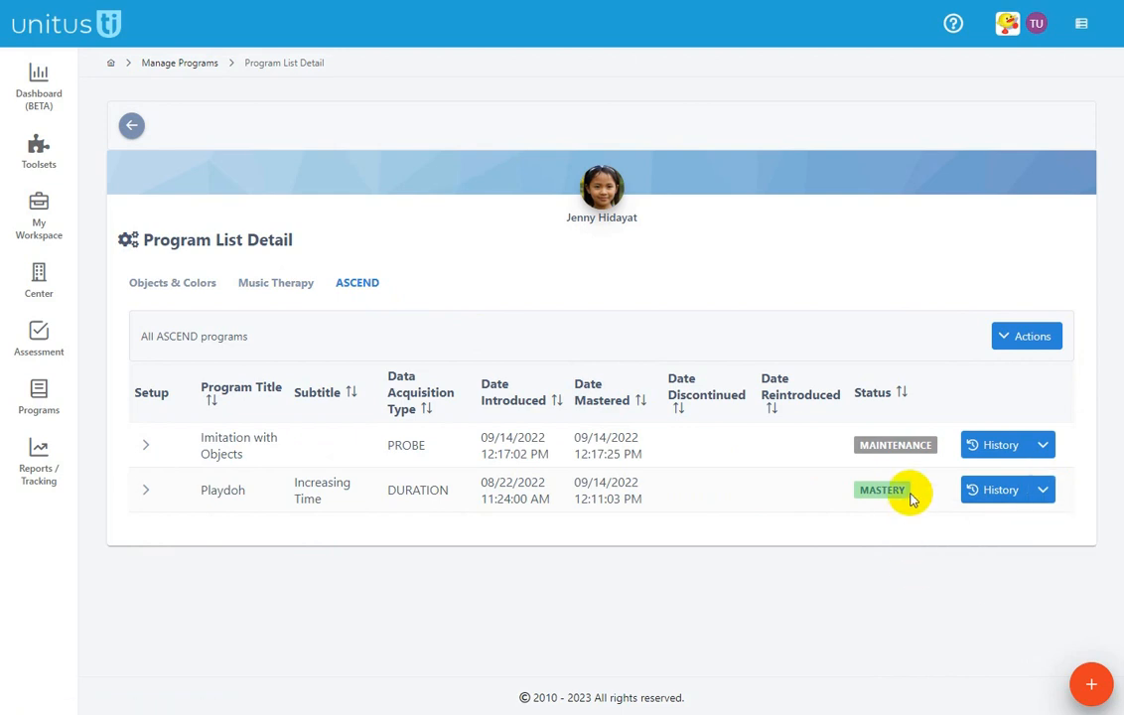
{"action": "left_click", "coordinate": [1043, 445]}
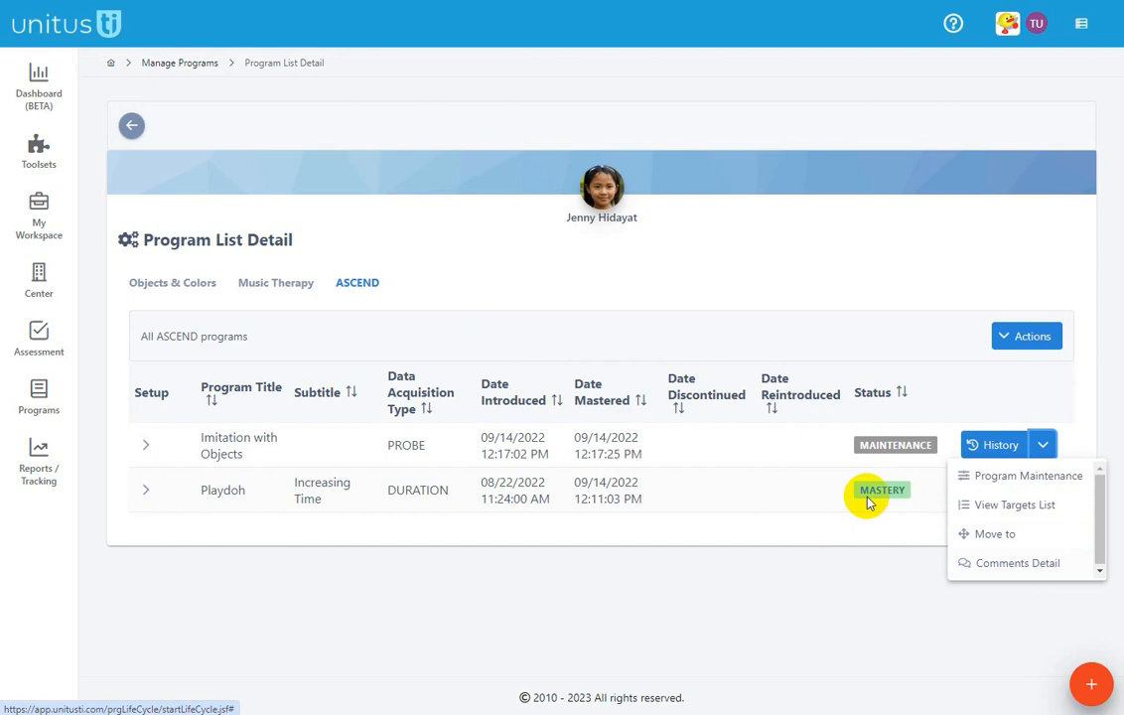
{"action": "left_click", "coordinate": [826, 481]}
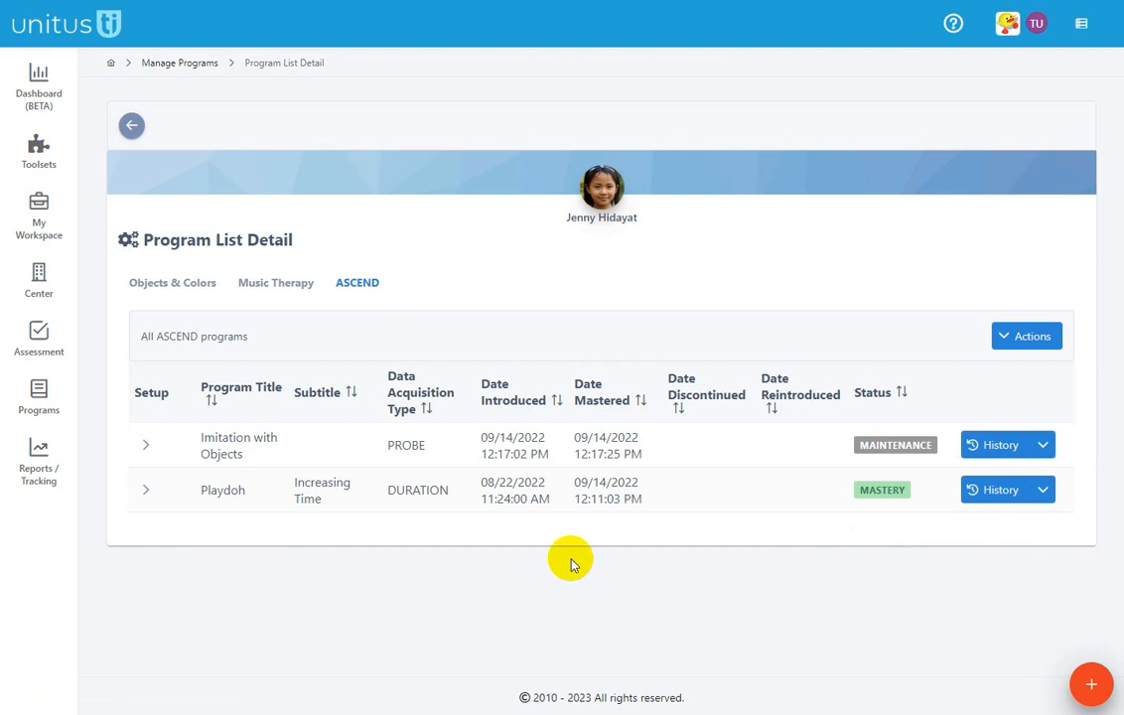